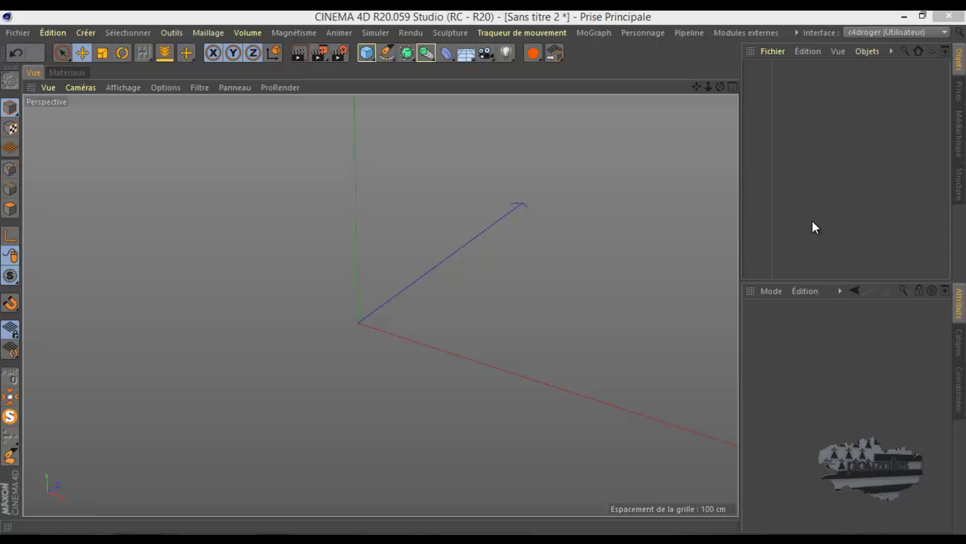
Insert a Spline deformer from the deformer palette into the empty scene
click(446, 53)
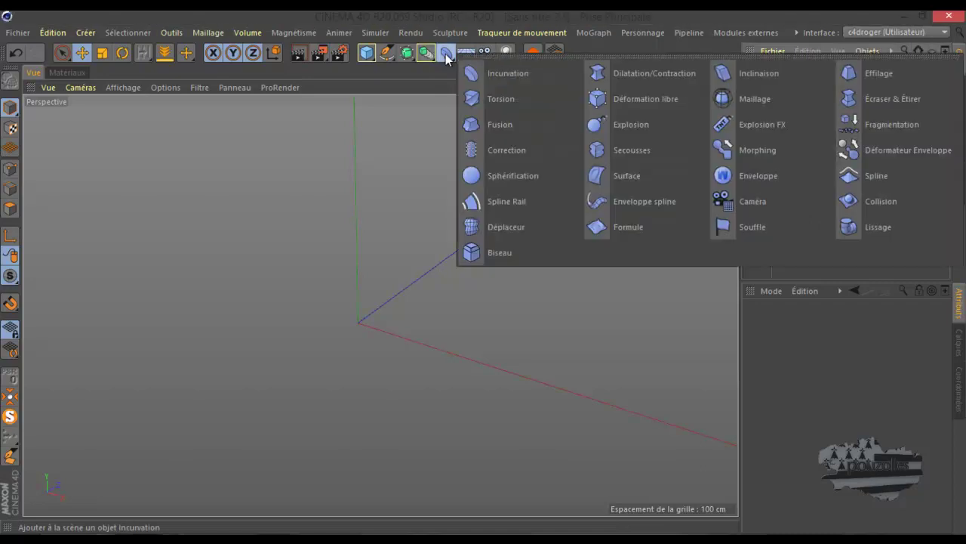
click(858, 174)
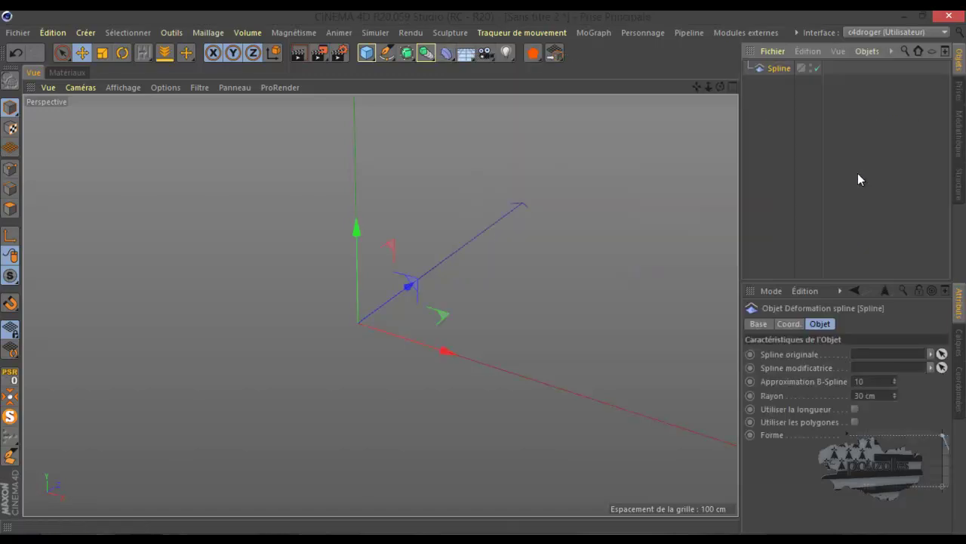
Add a 500 × 500 cm Plan primitive shown in Gouraud (Lignes) display
click(366, 52)
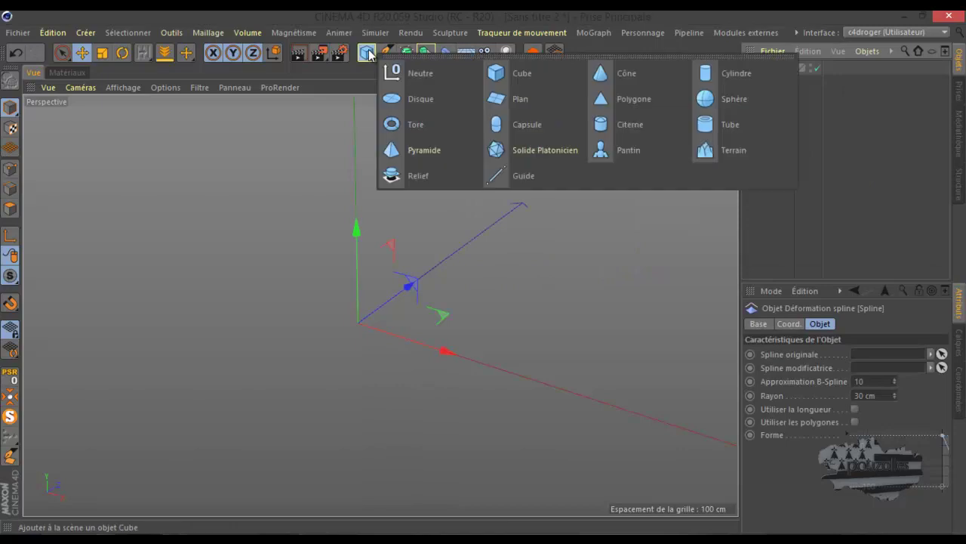
click(515, 105)
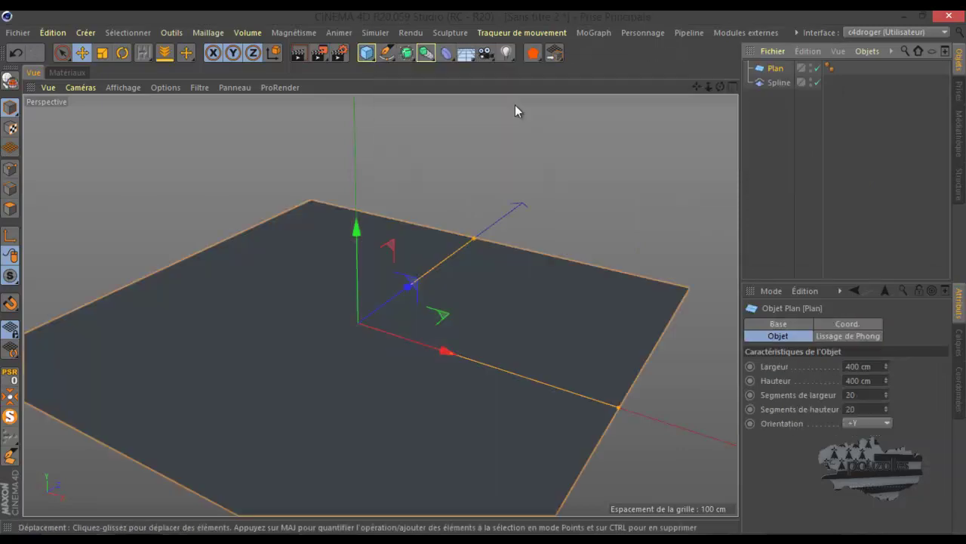
click(123, 87)
click(157, 125)
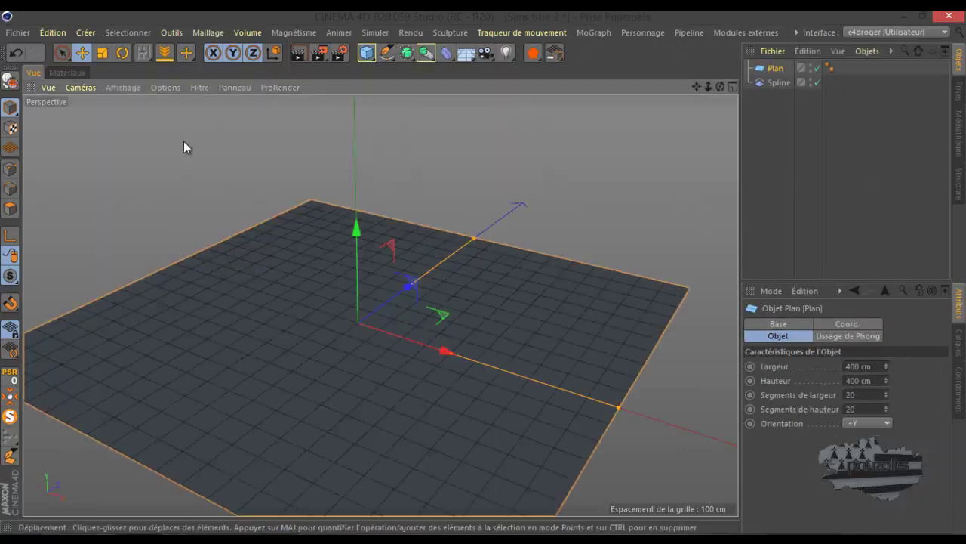
click(848, 366)
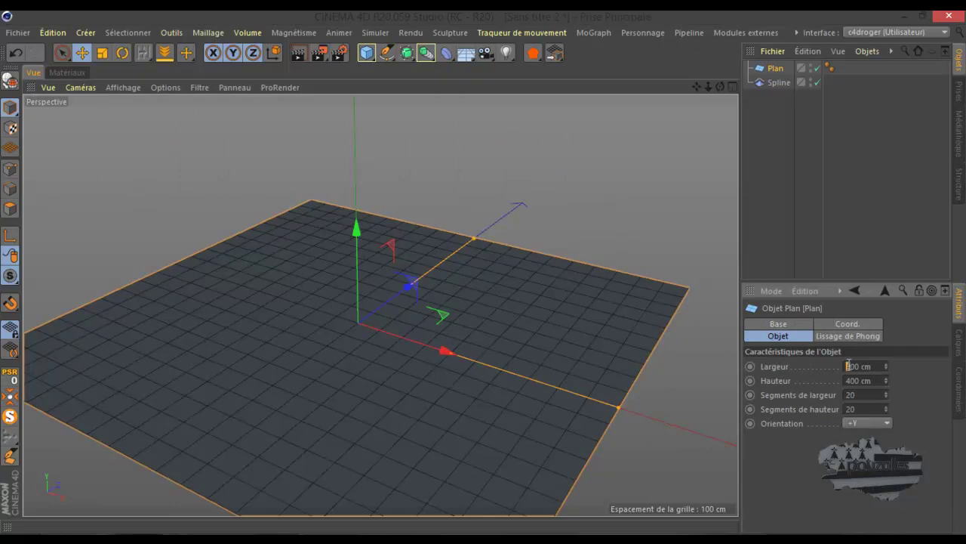
text(500)
key(Tab)
key(Return)
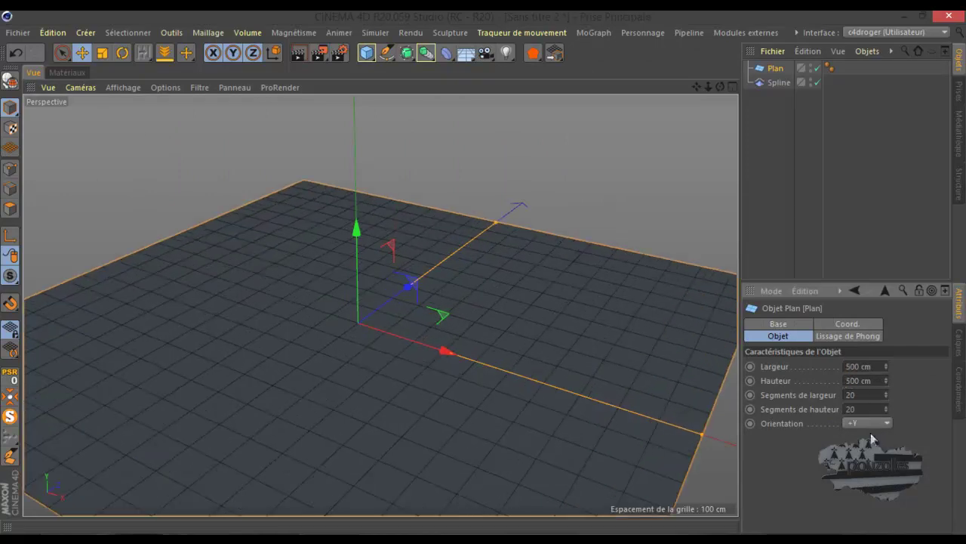
Give the plane 60 × 60 segments and nest the Spline deformer under it
alt+drag(563, 318, 532, 218)
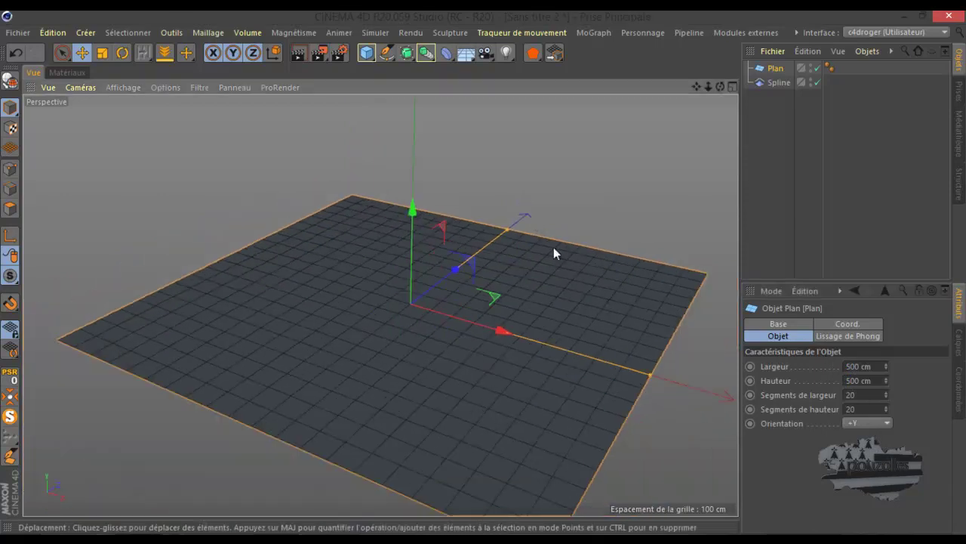
click(848, 394)
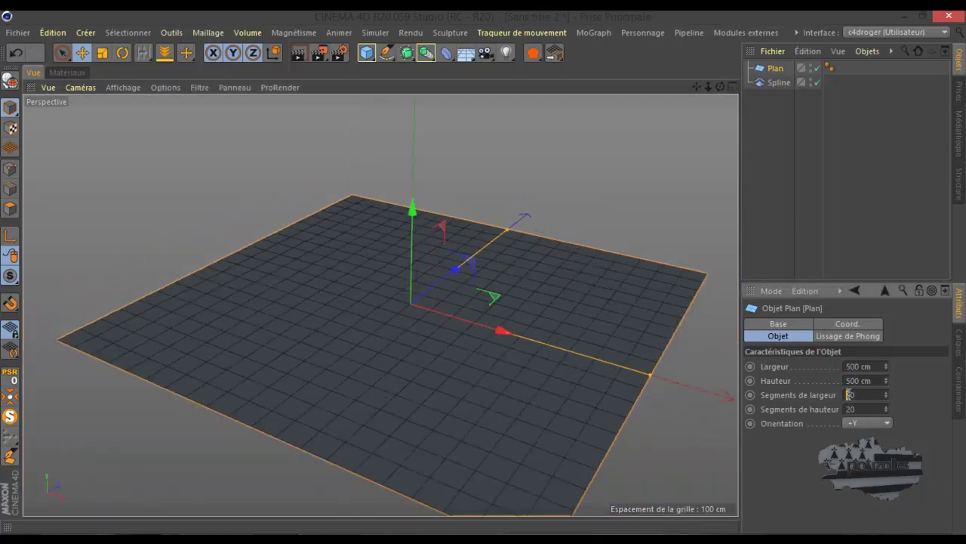
text(6)
key(Return)
click(850, 409)
text(6)
key(Return)
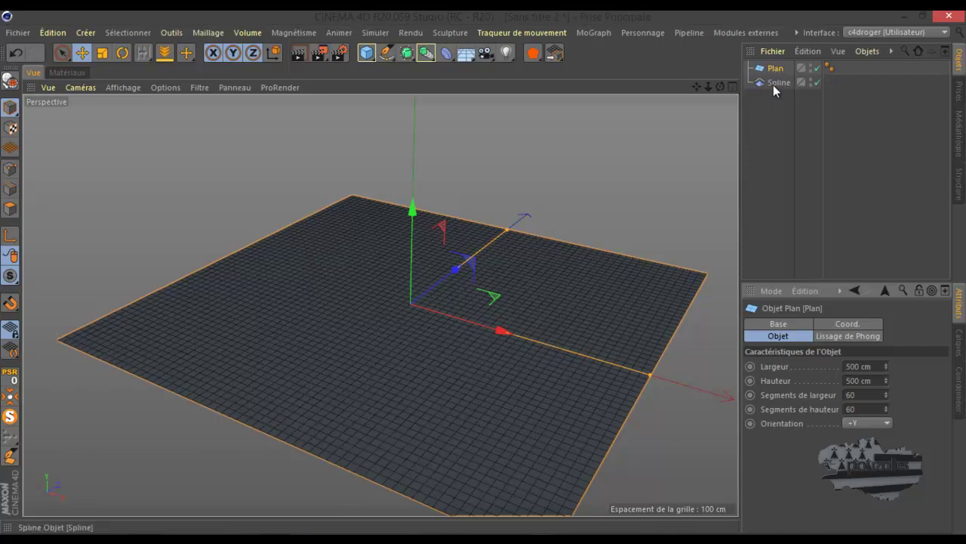
drag(774, 84, 778, 70)
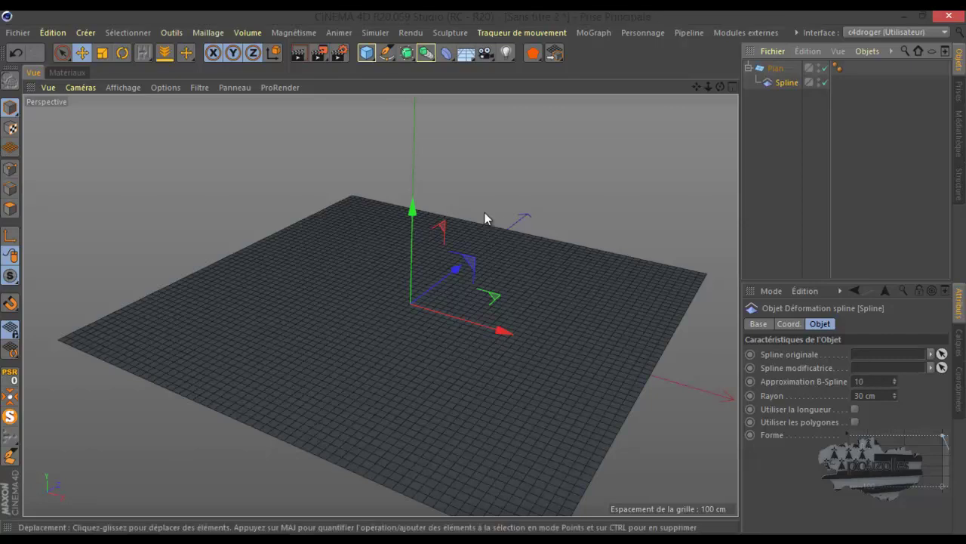
Add a Cercle spline with Uniforme interpolation for a smooth circle
click(386, 53)
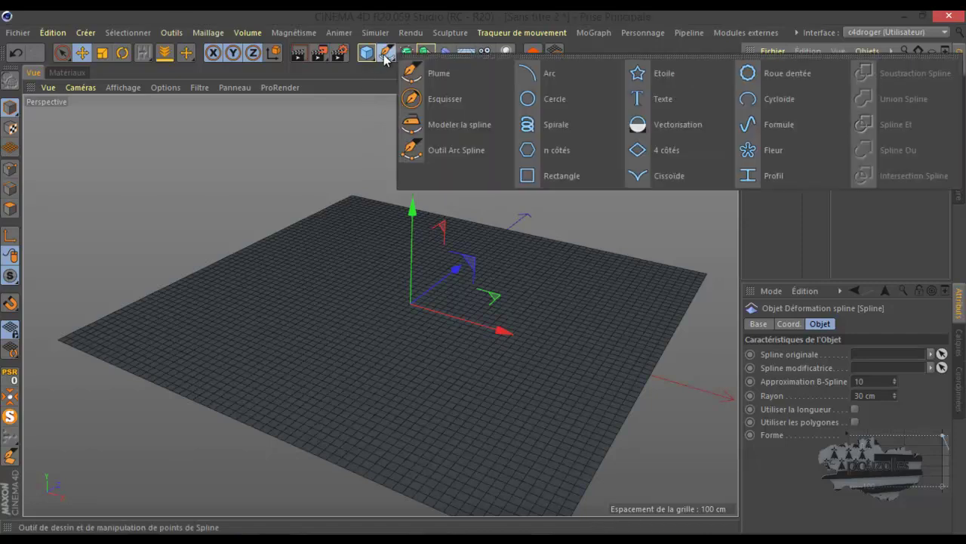
click(573, 97)
click(873, 454)
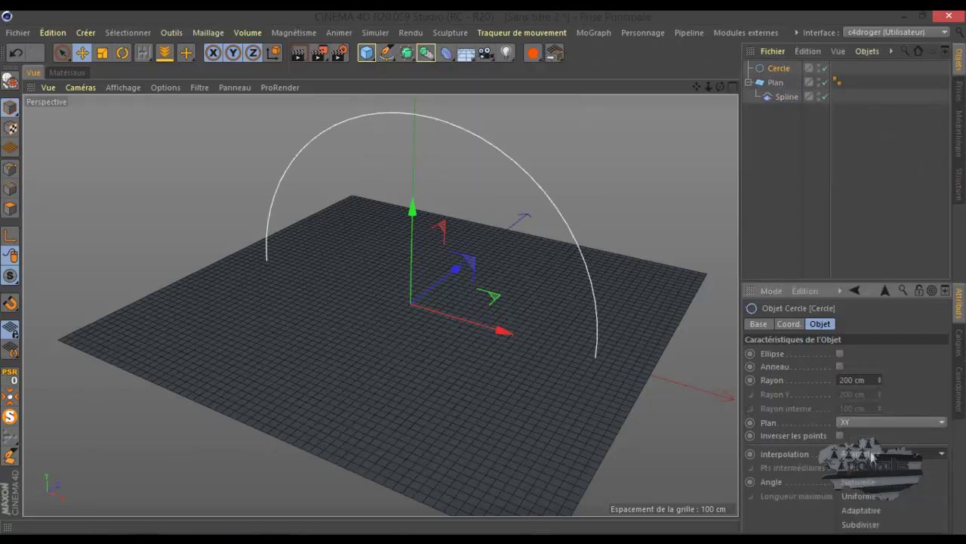
click(872, 483)
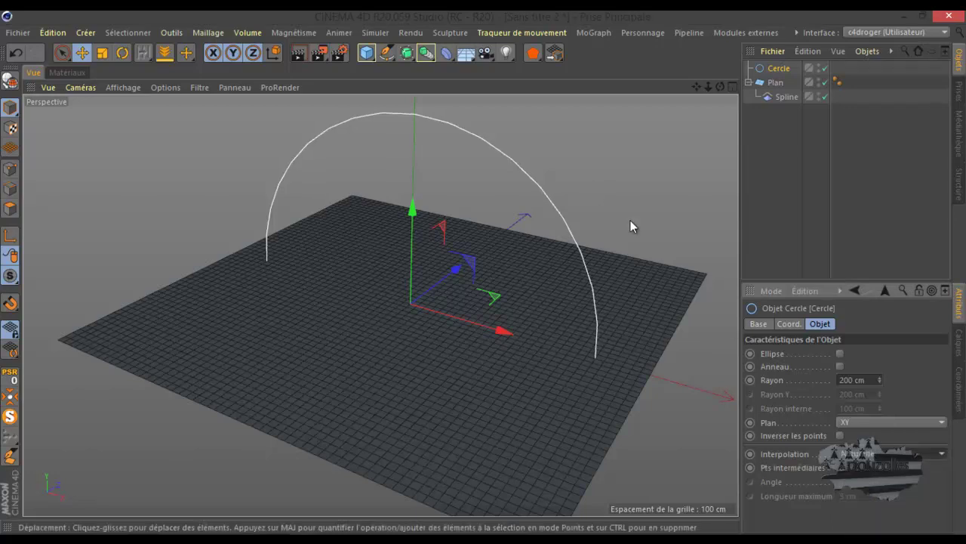
click(879, 453)
click(873, 470)
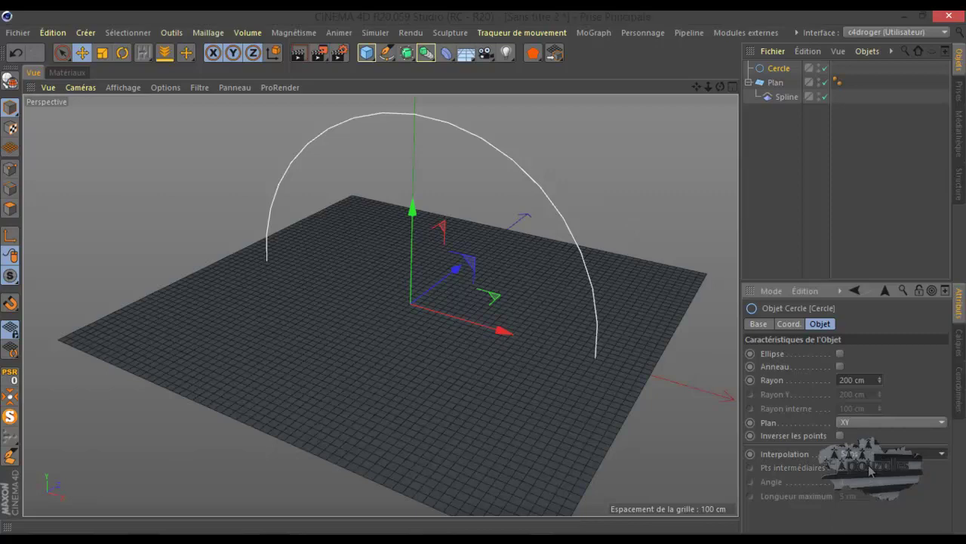
click(873, 455)
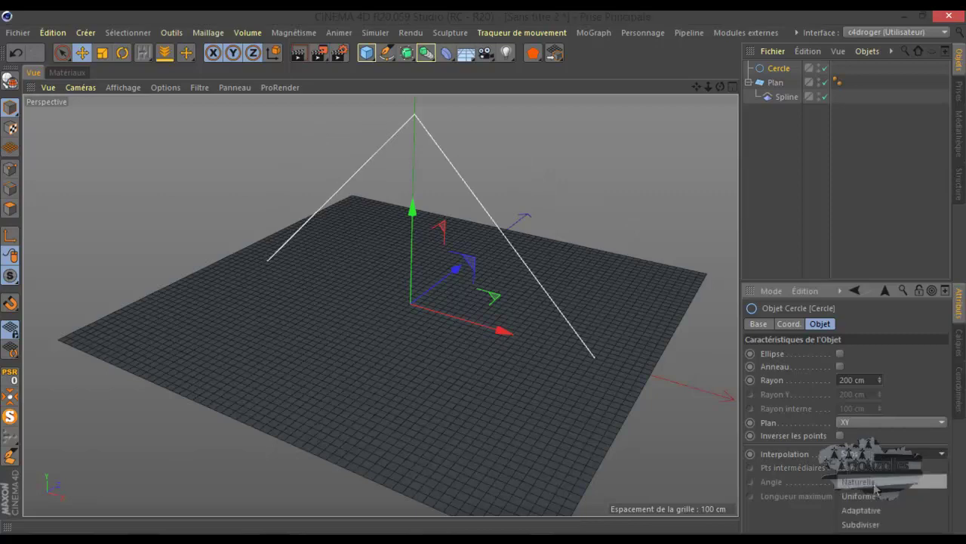
click(875, 494)
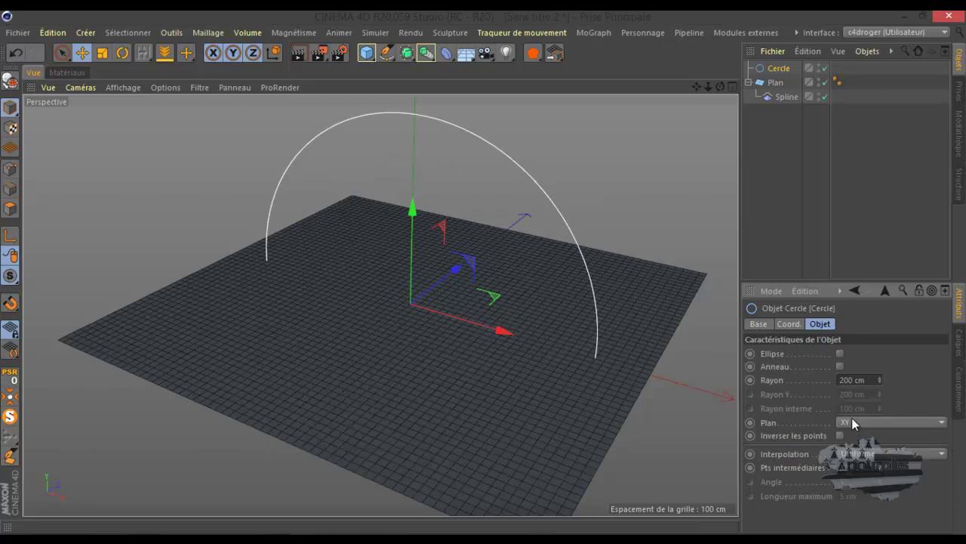
Lay the circle flat in XZ at 177 cm radius and raise a duplicate Cercle.1 above it
click(852, 419)
click(856, 463)
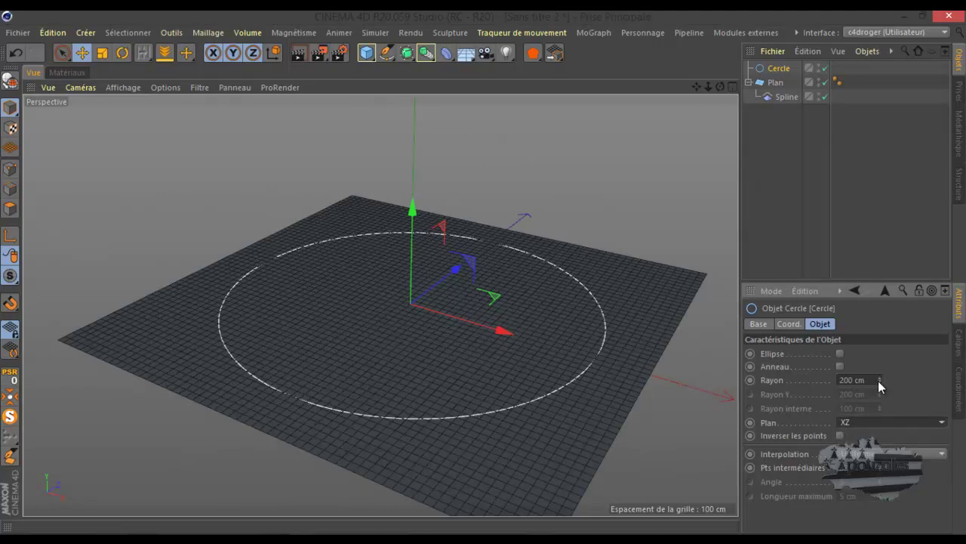
drag(879, 381, 879, 387)
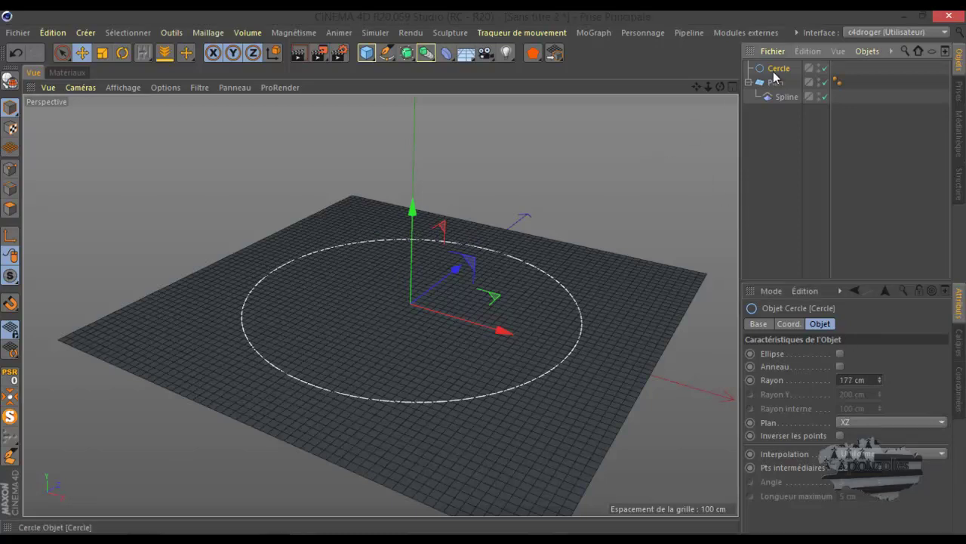
ctrl+drag(774, 72, 777, 89)
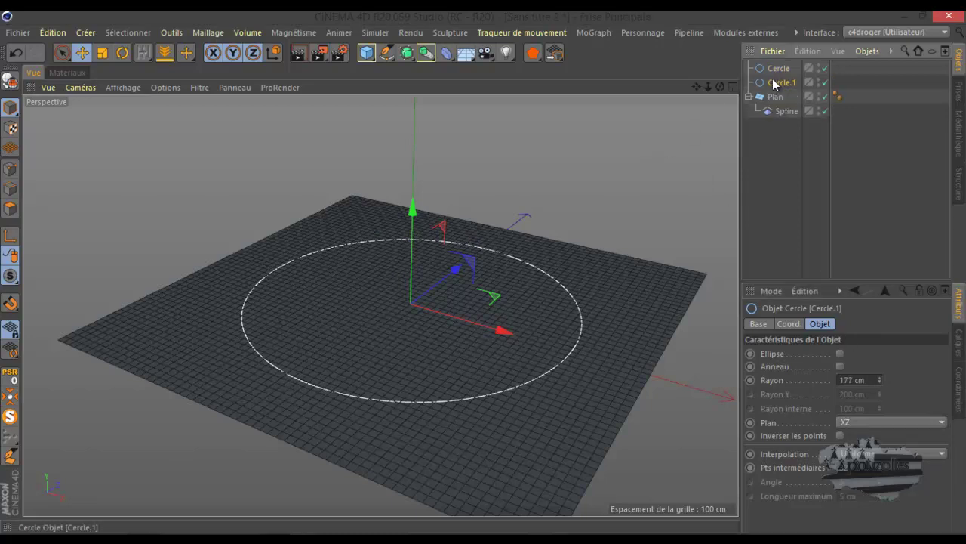
drag(412, 207, 413, 178)
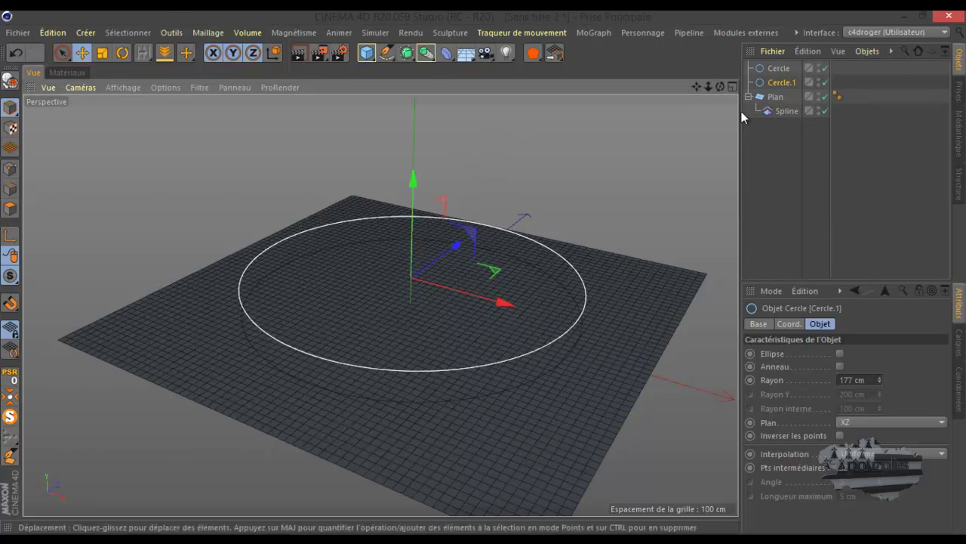
click(784, 110)
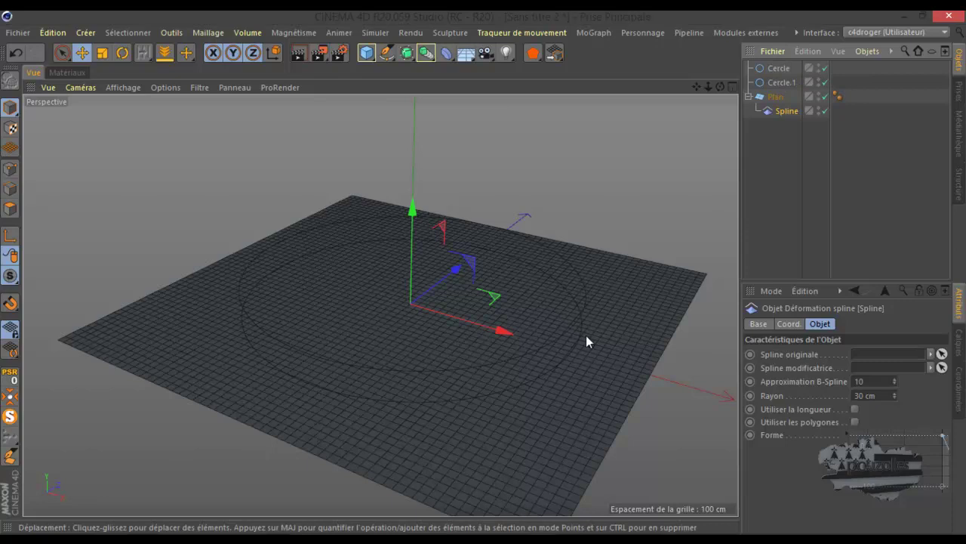
Set Cercle as original and Cercle.1 as modifier spline, then nest Plan in a Surface de Subdivision
mouse_move(783, 68)
mouse_down()
mouse_move(876, 368)
mouse_move(874, 354)
mouse_up()
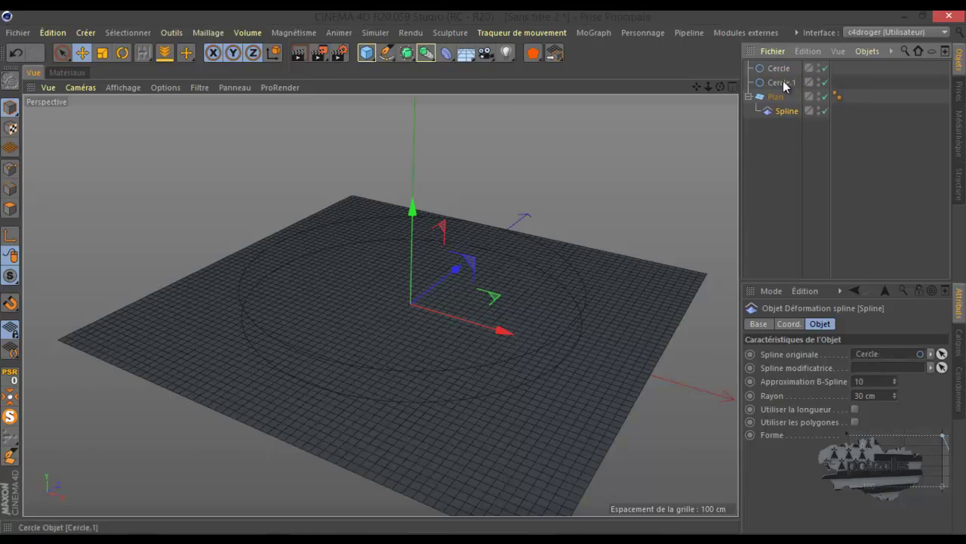
drag(782, 82, 876, 367)
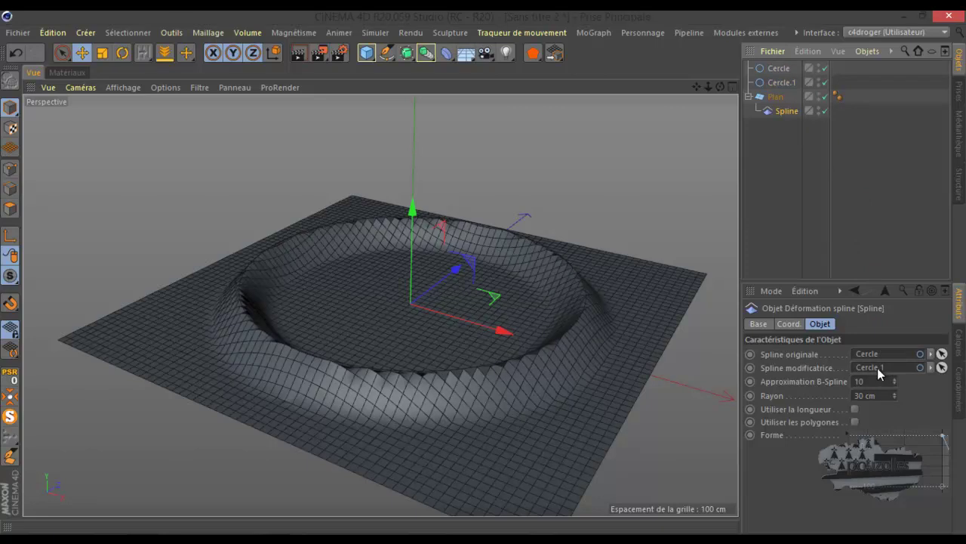
scroll(387, 388, up, 3)
scroll(387, 388, up, 2)
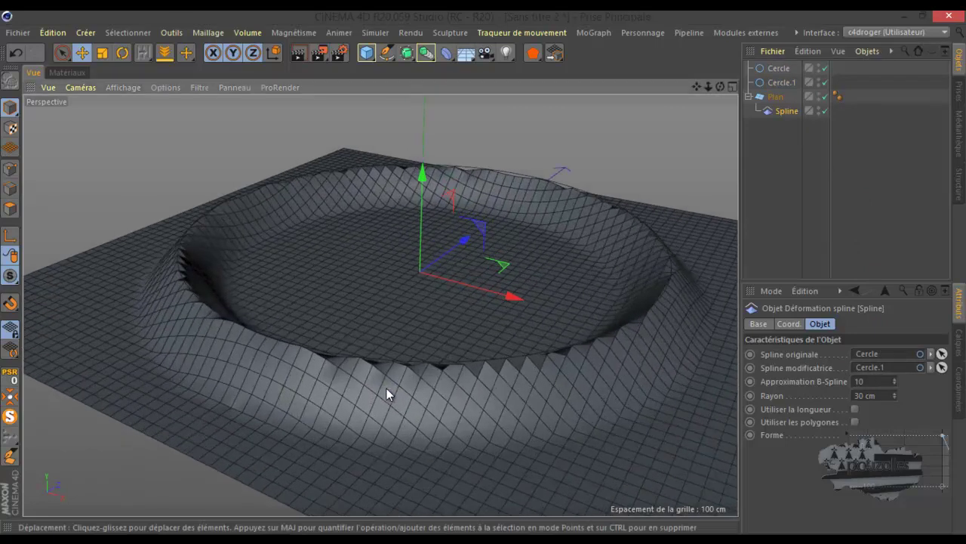
click(413, 52)
mouse_move(794, 70)
mouse_down()
mouse_move(781, 108)
mouse_move(790, 98)
mouse_up()
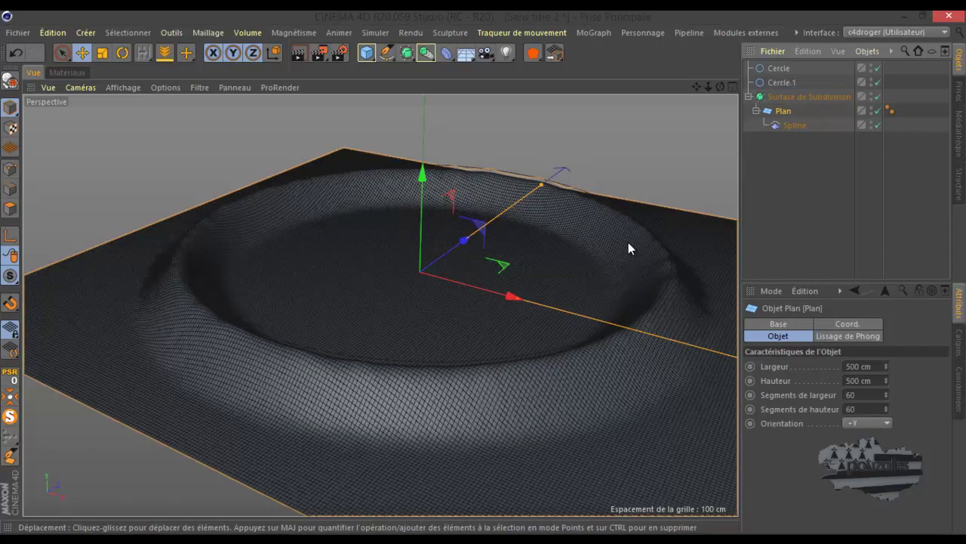
Make both circles editable, pull Cercle.1's bottom point down, and duplicate the Spline deformer
drag(720, 86, 483, 277)
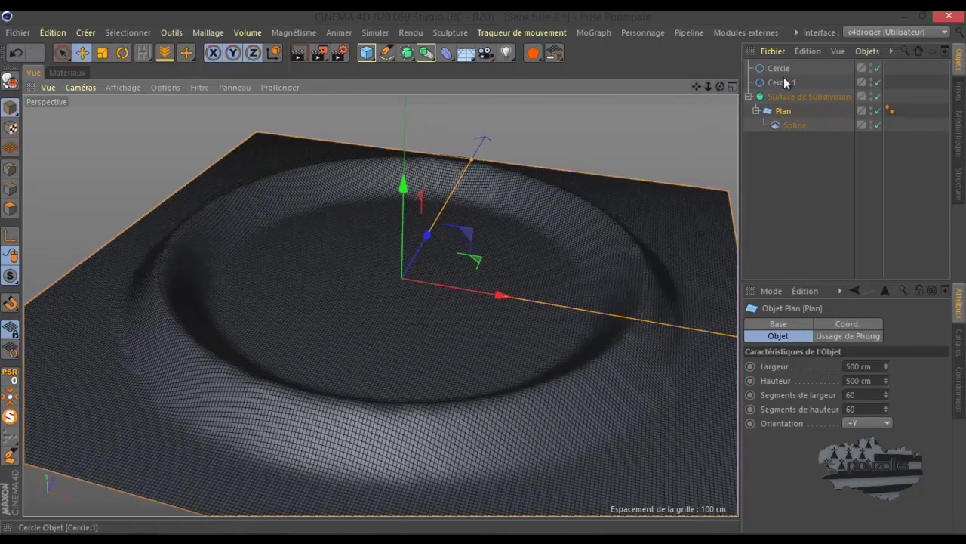
drag(821, 64, 759, 87)
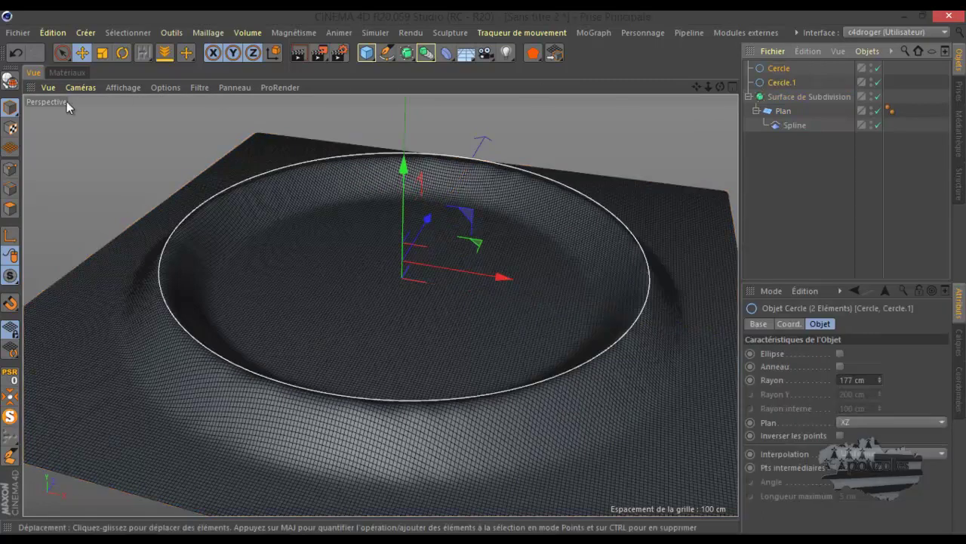
click(11, 80)
click(10, 169)
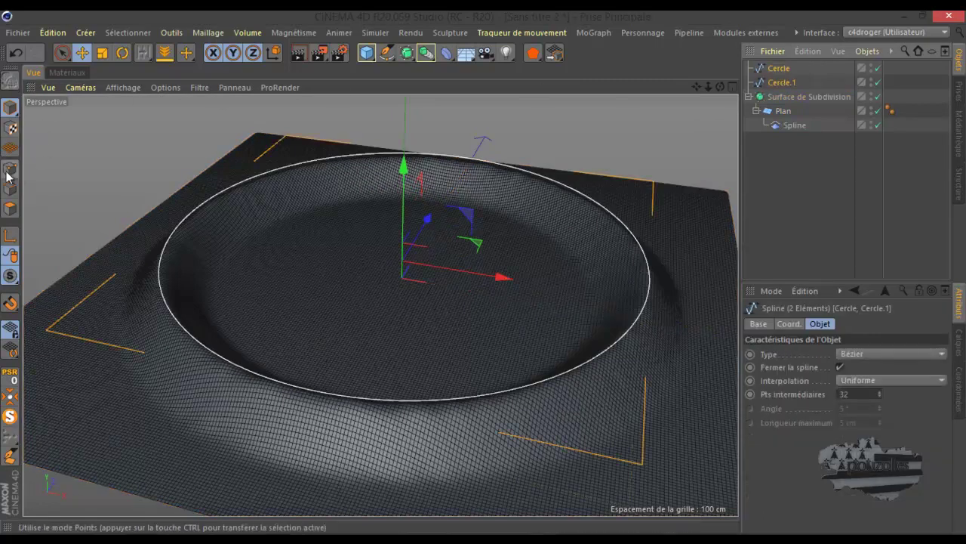
click(782, 82)
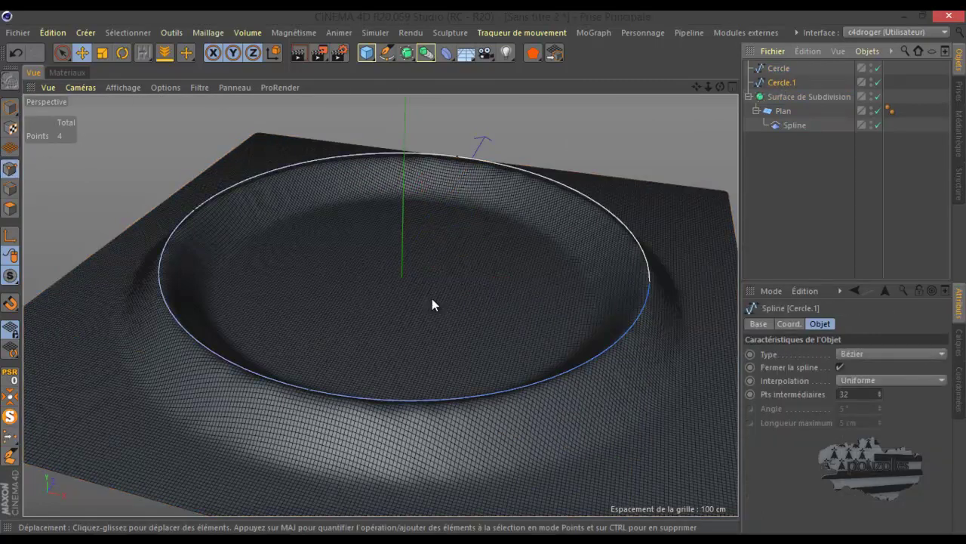
click(309, 389)
drag(306, 312, 309, 357)
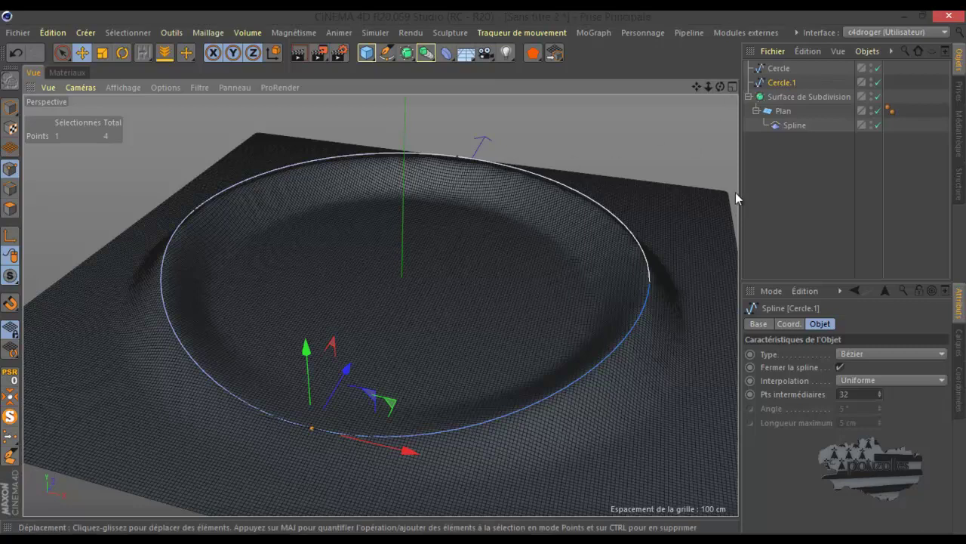
drag(795, 127, 798, 134)
Delete the stray Cercle.1 copy under Plan and duplicate Cercle.1 into Cercle.2
click(797, 142)
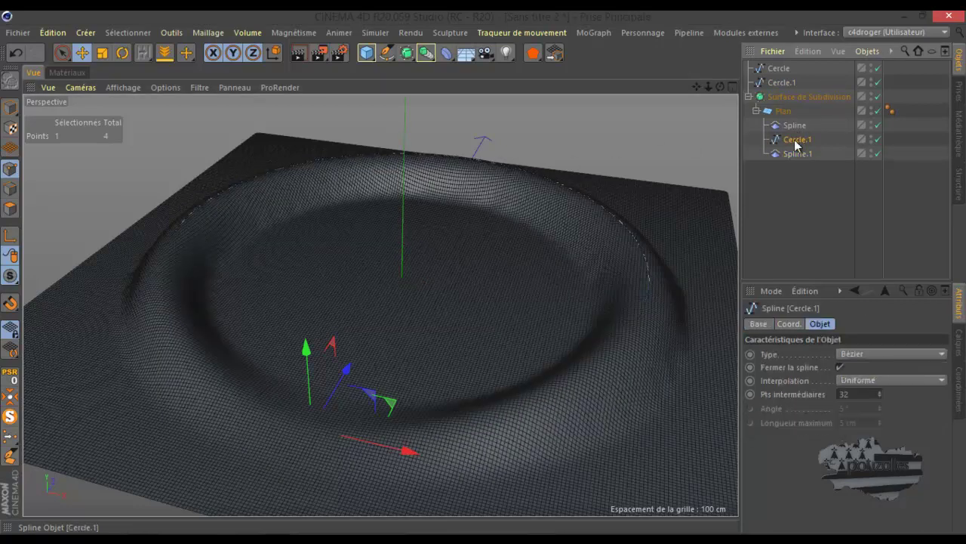
key(Delete)
click(795, 140)
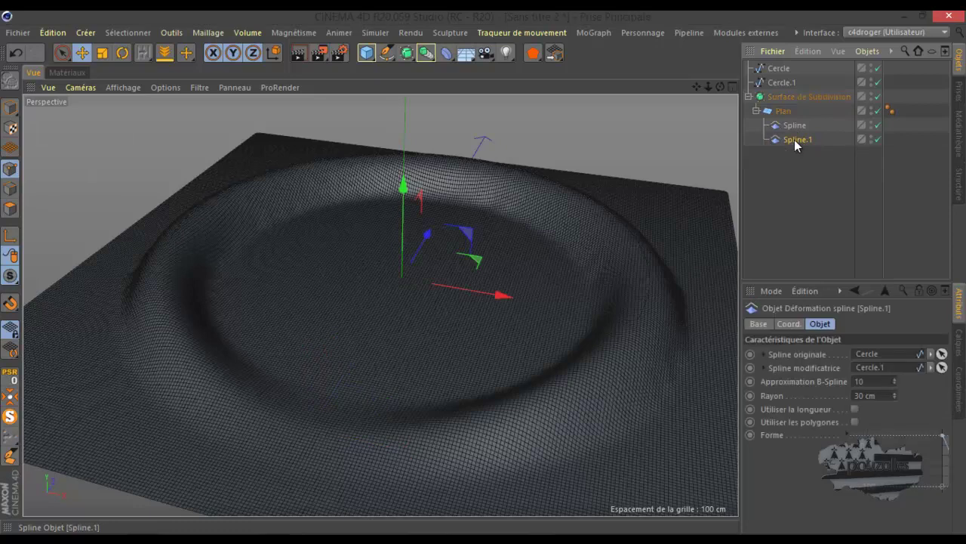
click(785, 88)
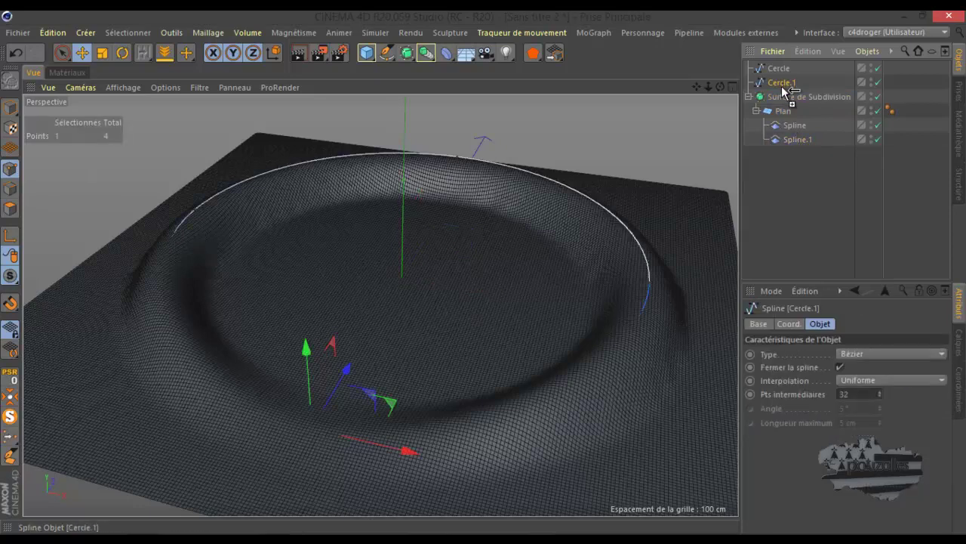
ctrl+drag(785, 89, 785, 95)
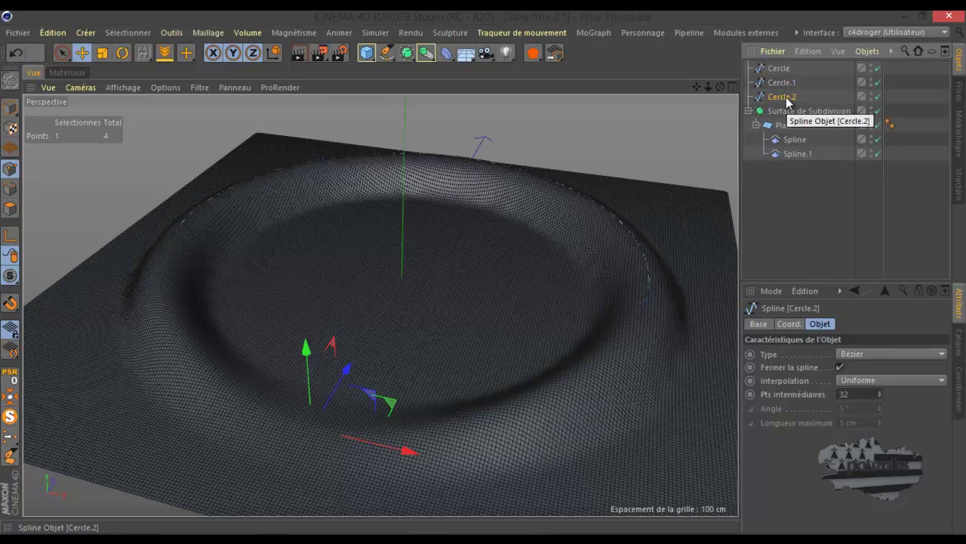
In Model mode, scale Cercle.2 down to about 94% in the Top view
click(11, 107)
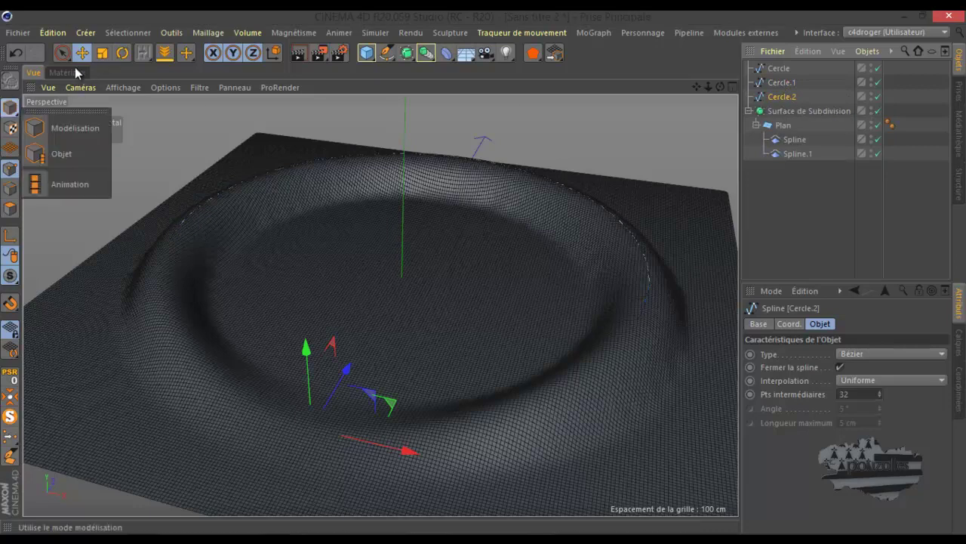
click(75, 68)
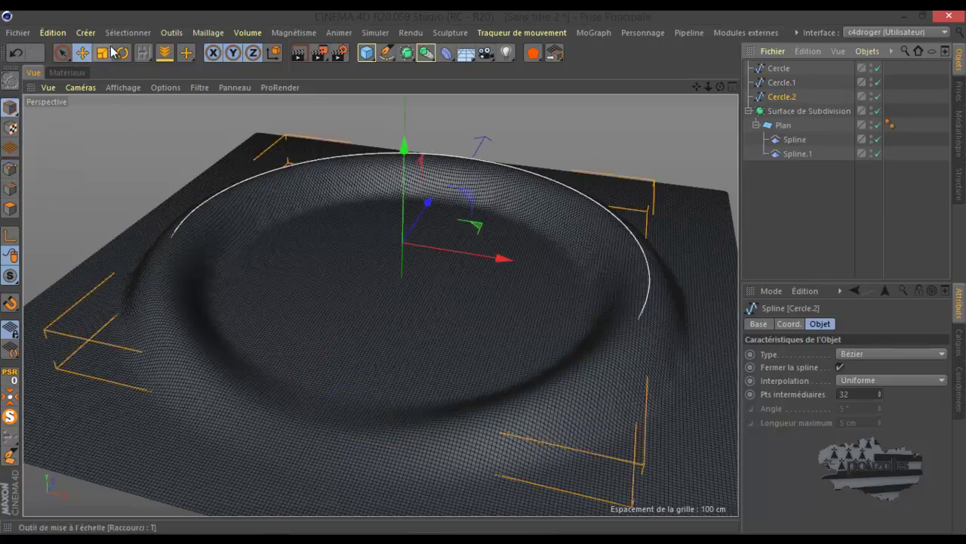
click(103, 53)
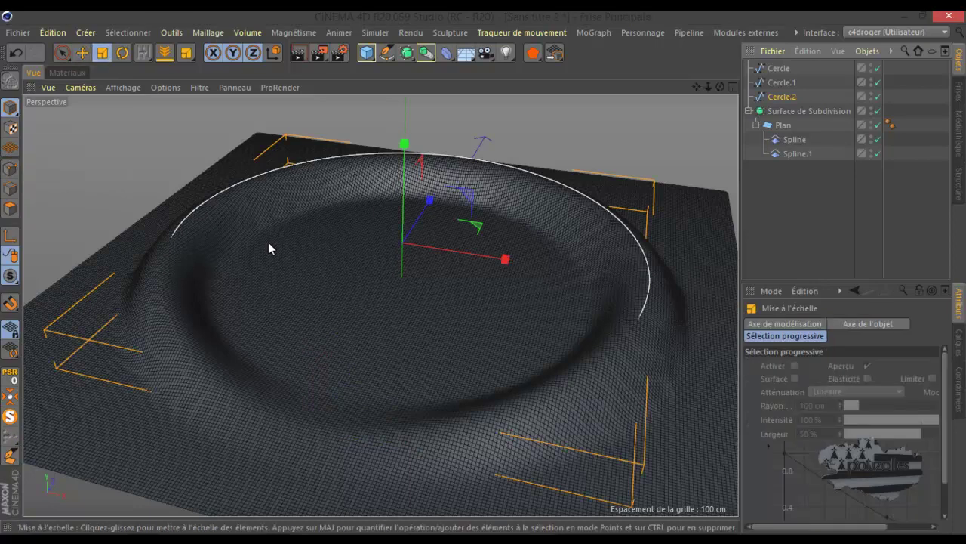
middle_click(269, 243)
middle_click(444, 231)
drag(460, 220, 412, 262)
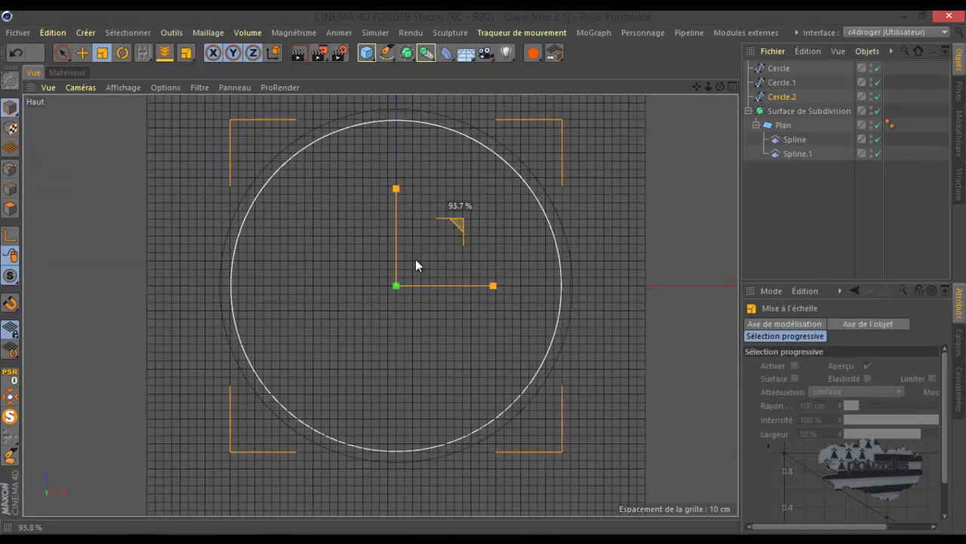
middle_click(85, 217)
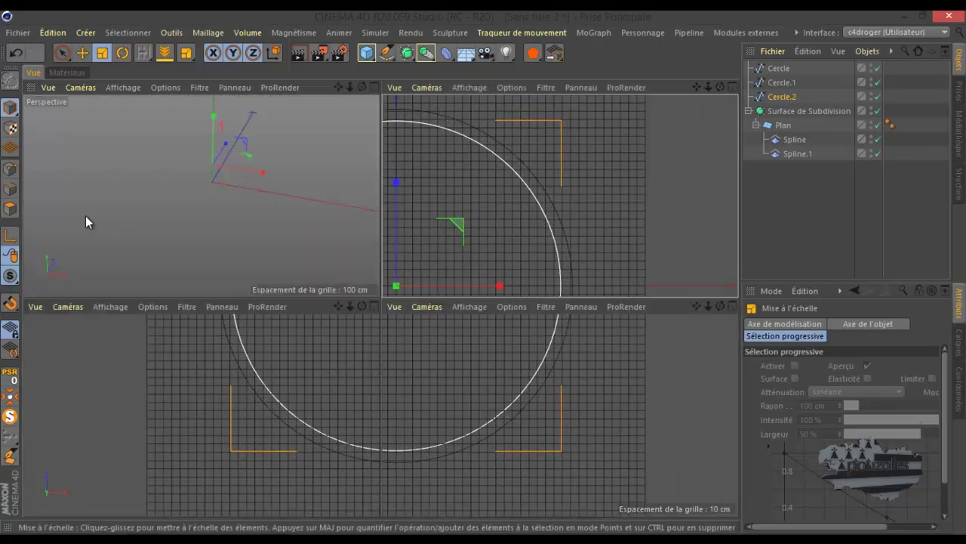
middle_click(195, 239)
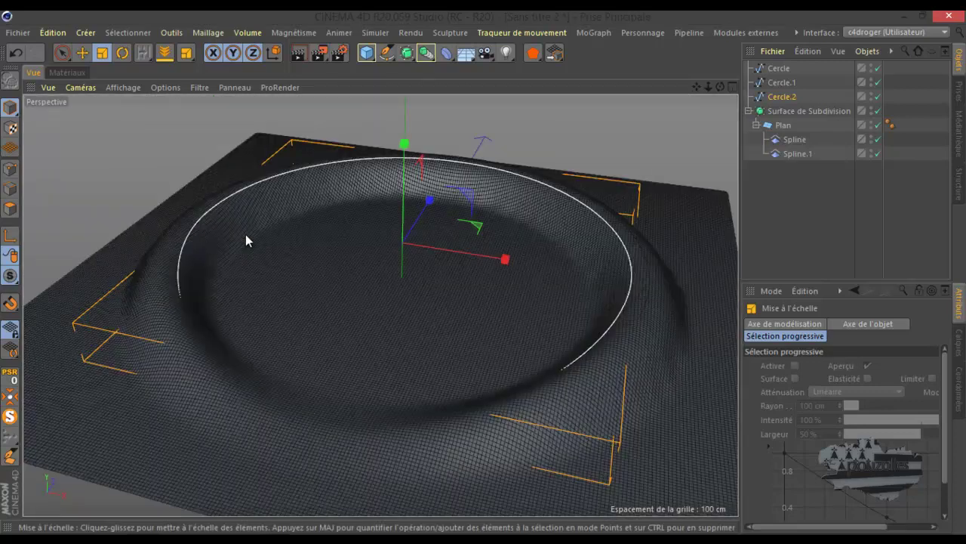
Drop Cercle.2 into Spline.1's Spline modificatrice field, then toggle Spline.1 off and on to compare
click(796, 154)
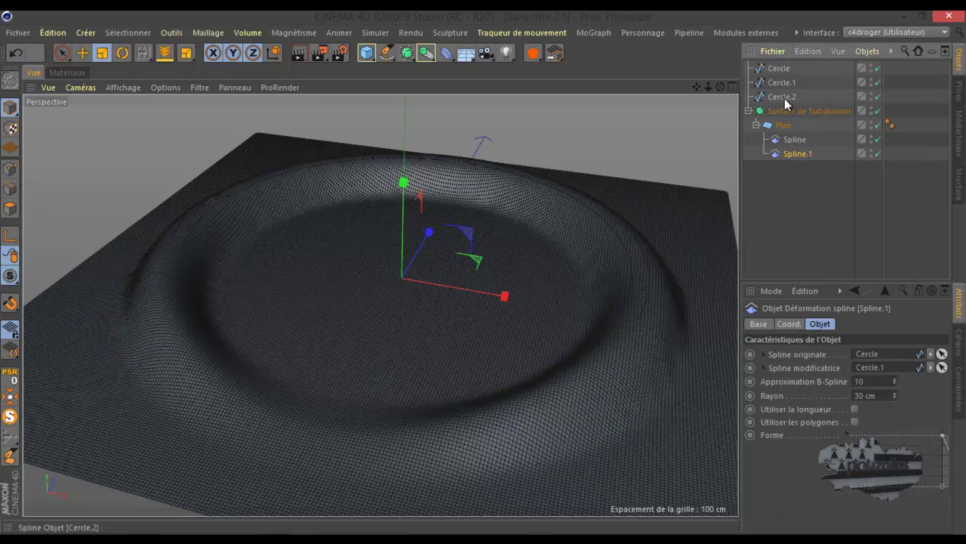
drag(786, 103, 885, 369)
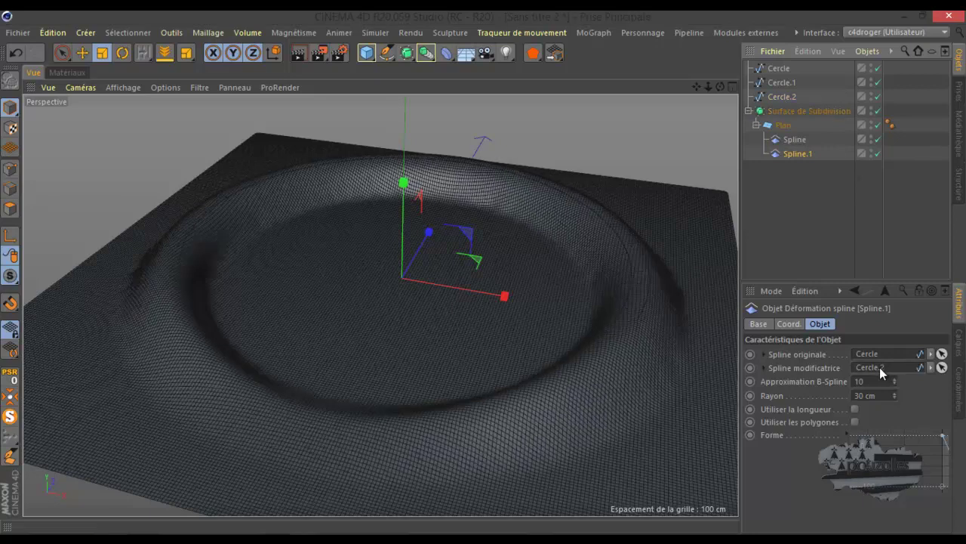
scroll(628, 330, up, 2)
scroll(629, 325, up, 2)
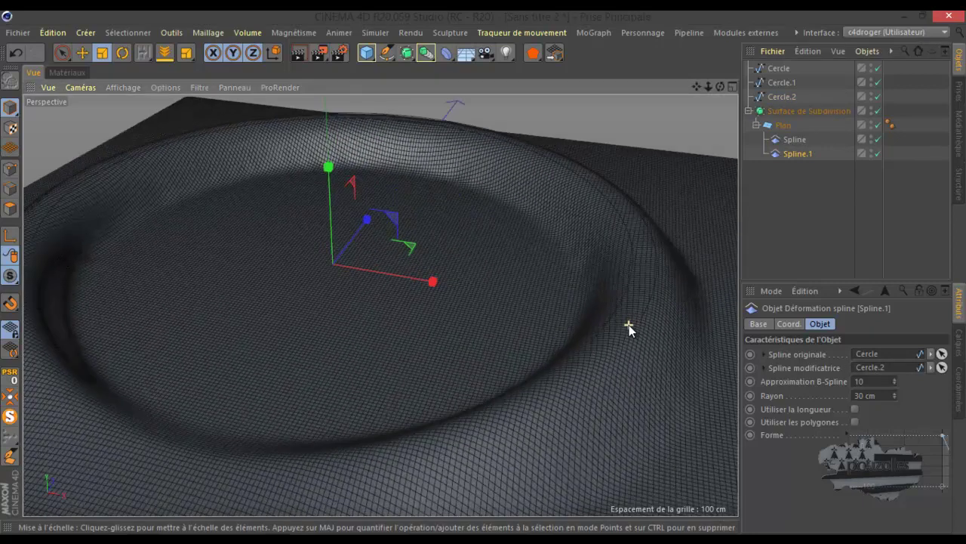
scroll(629, 325, up, 2)
click(878, 154)
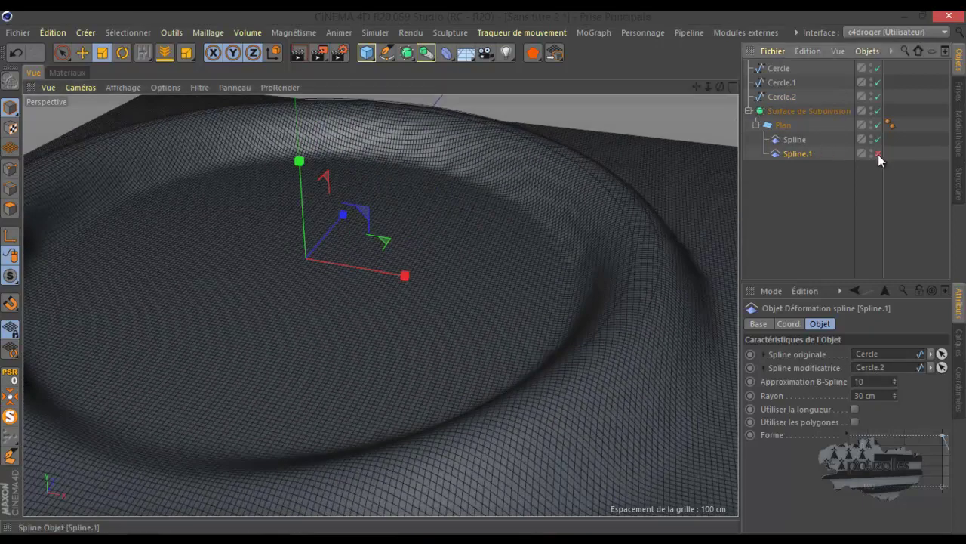
click(878, 154)
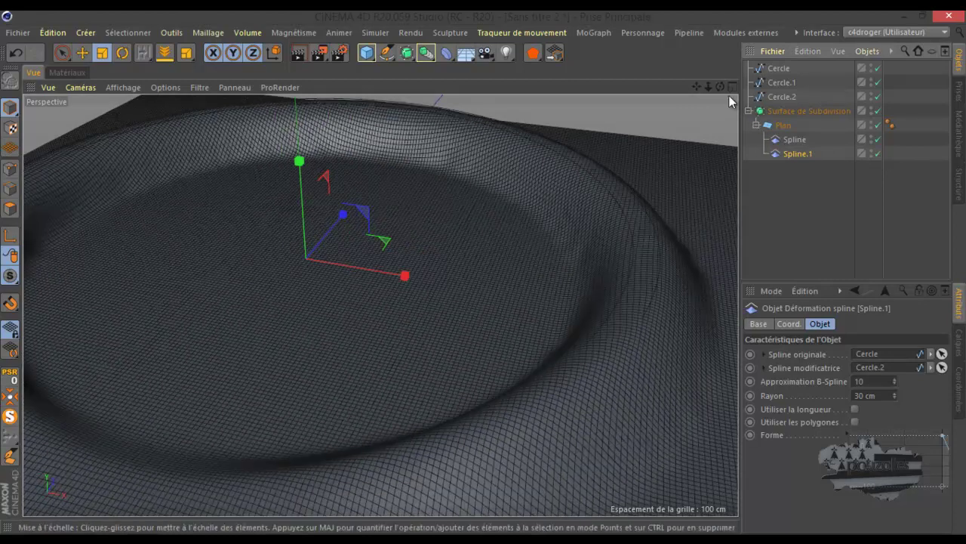
Drag Spline.1's Forme curve points down into a descending falloff slope
drag(721, 87, 484, 278)
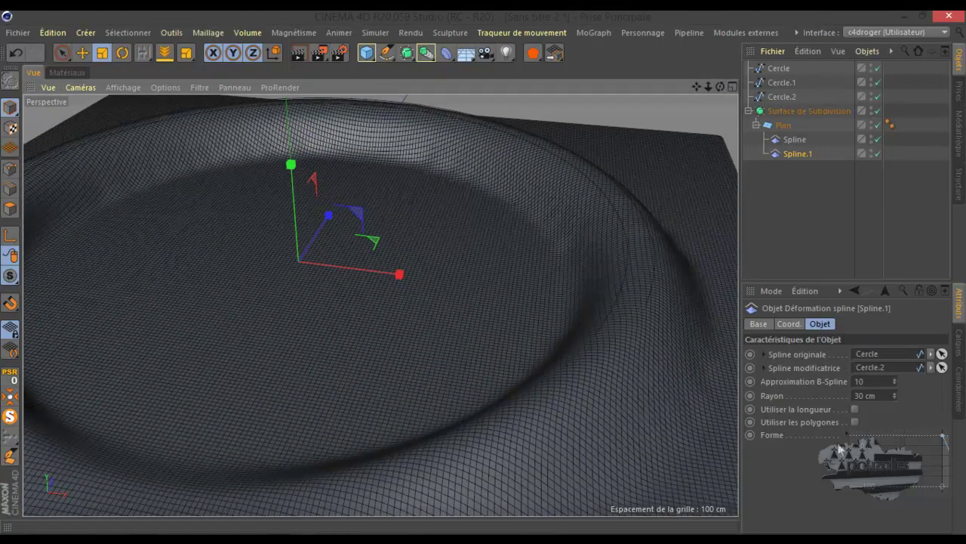
click(872, 470)
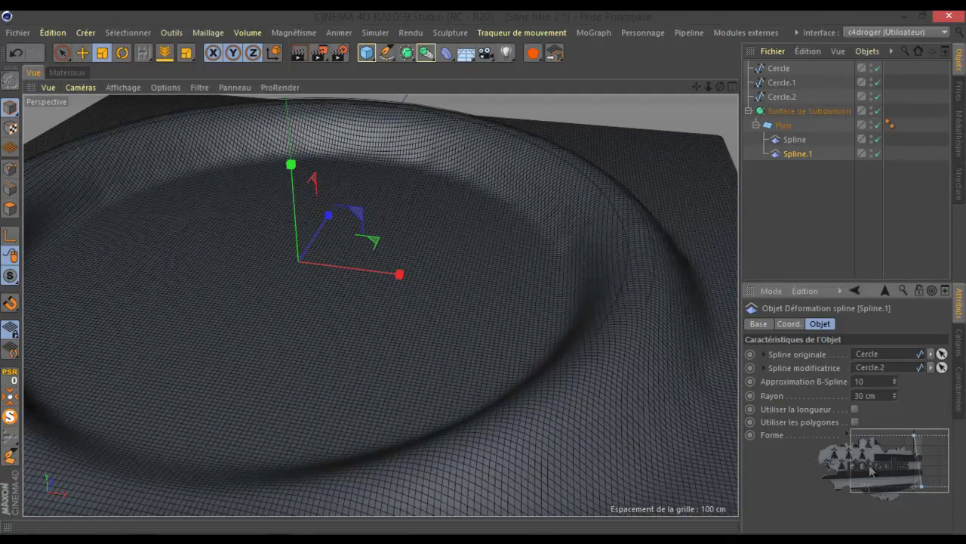
drag(869, 470, 861, 464)
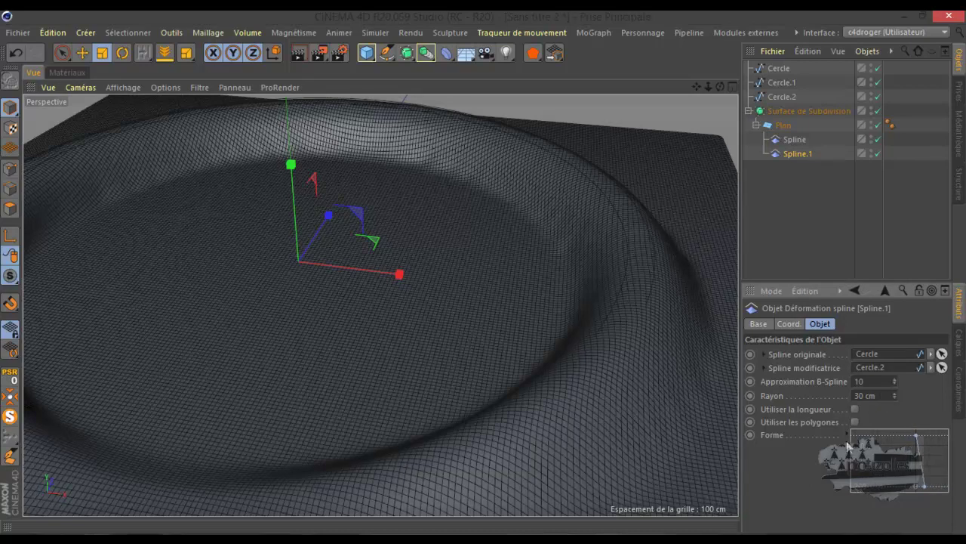
drag(821, 465, 876, 467)
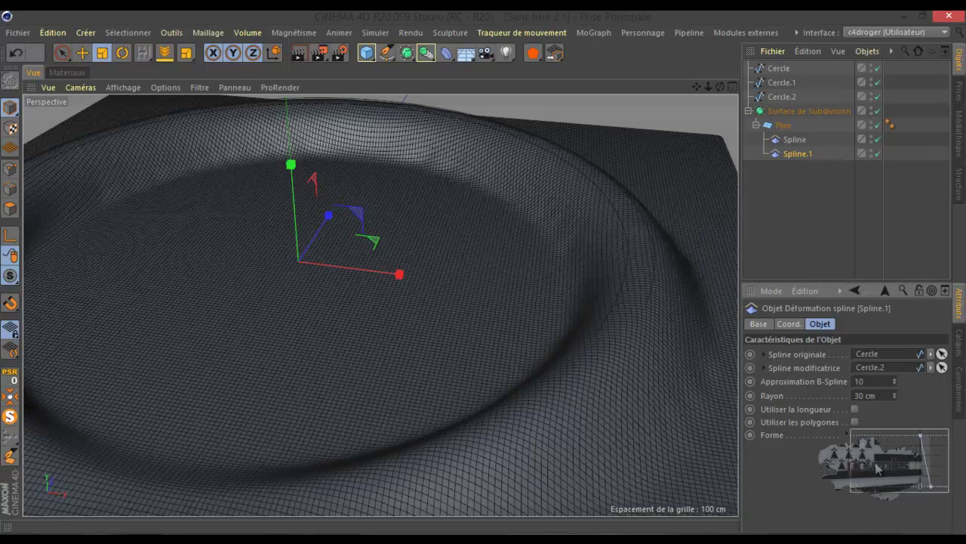
drag(740, 440, 631, 440)
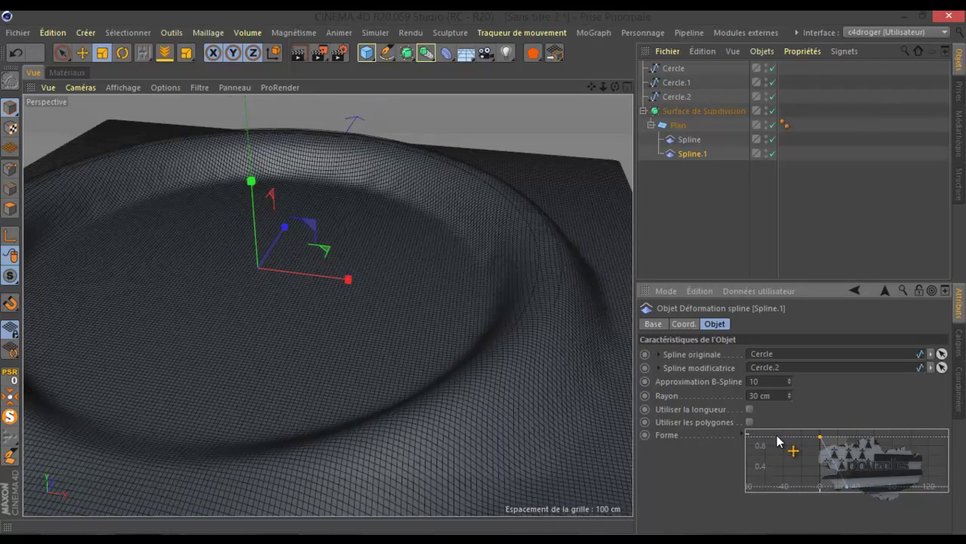
drag(820, 438, 808, 448)
drag(846, 486, 852, 469)
drag(851, 479, 854, 491)
Change Spline.1's Rayon to 49 cm
scroll(840, 487, up, 2)
scroll(840, 488, up, 2)
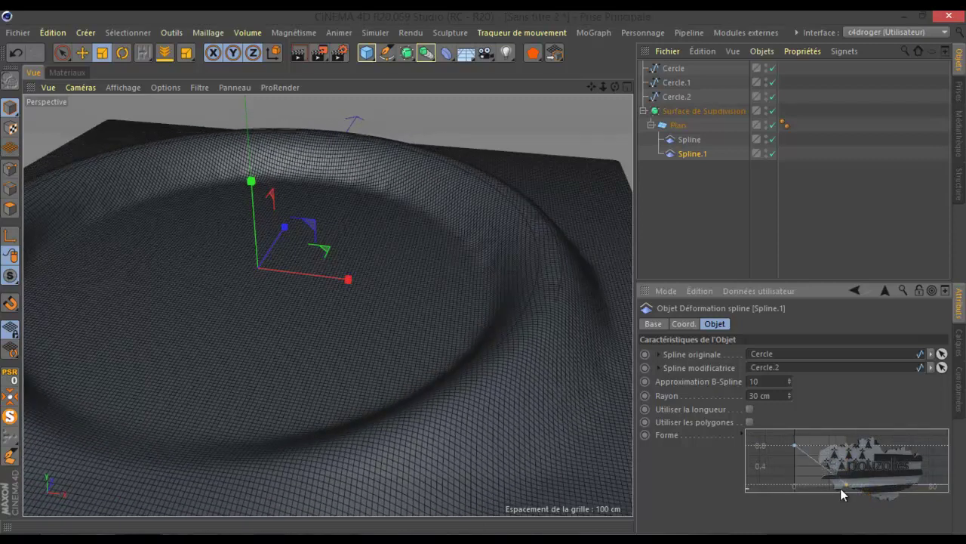
scroll(840, 488, up, 2)
scroll(767, 483, up, 1)
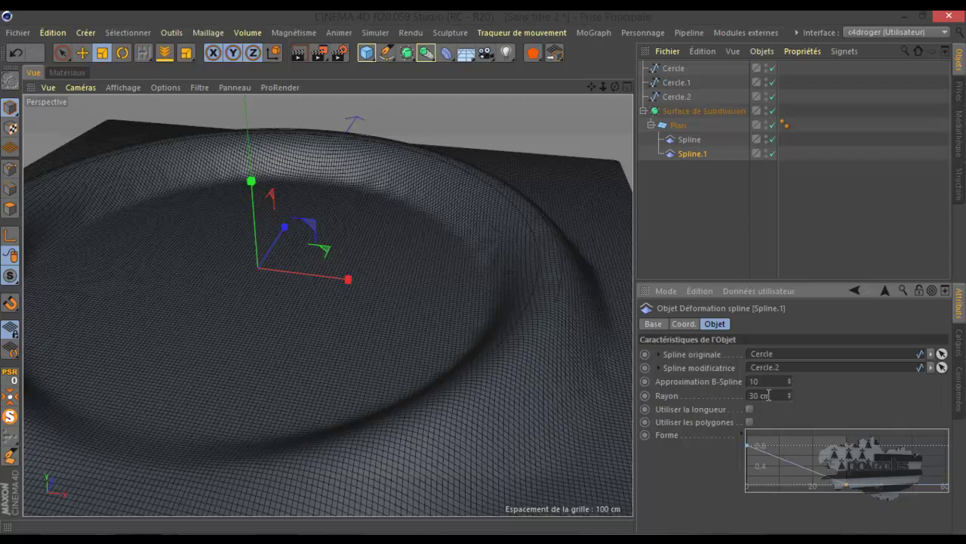
mouse_move(788, 397)
mouse_down()
mouse_move(793, 381)
mouse_move(785, 416)
mouse_move(791, 385)
mouse_up()
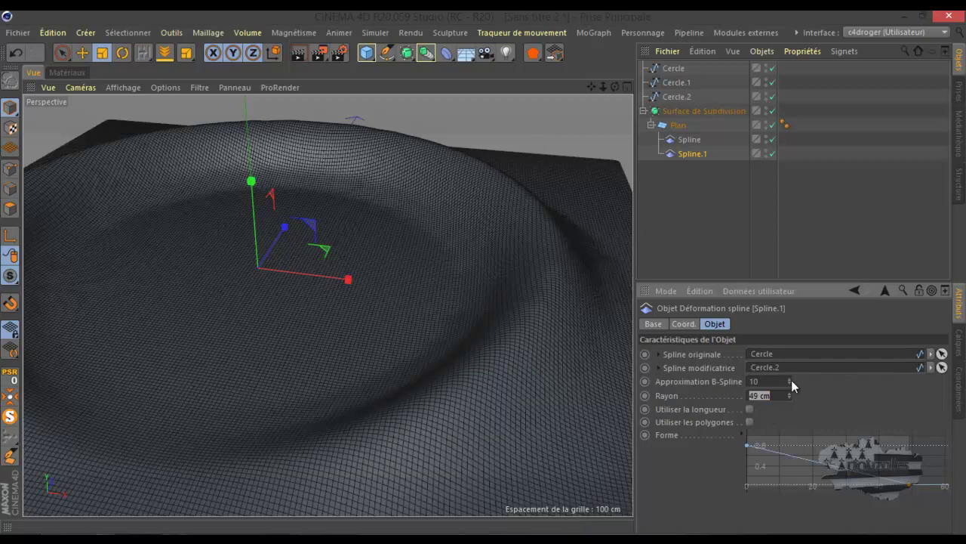
Raise Spline.1's B-Spline approximation and enable Utiliser les polygones
drag(789, 379, 807, 344)
click(750, 409)
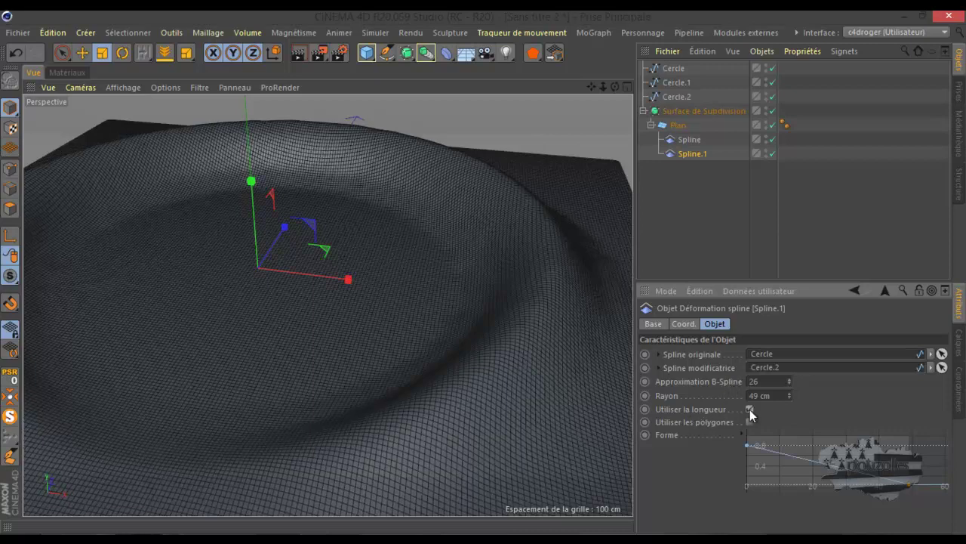
click(749, 410)
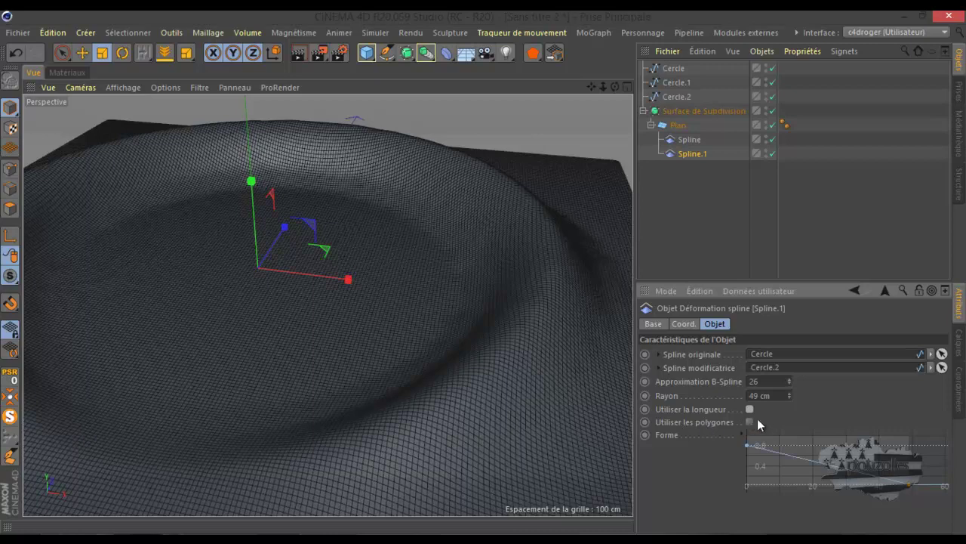
click(750, 421)
click(750, 421)
click(750, 421)
click(750, 421)
click(750, 421)
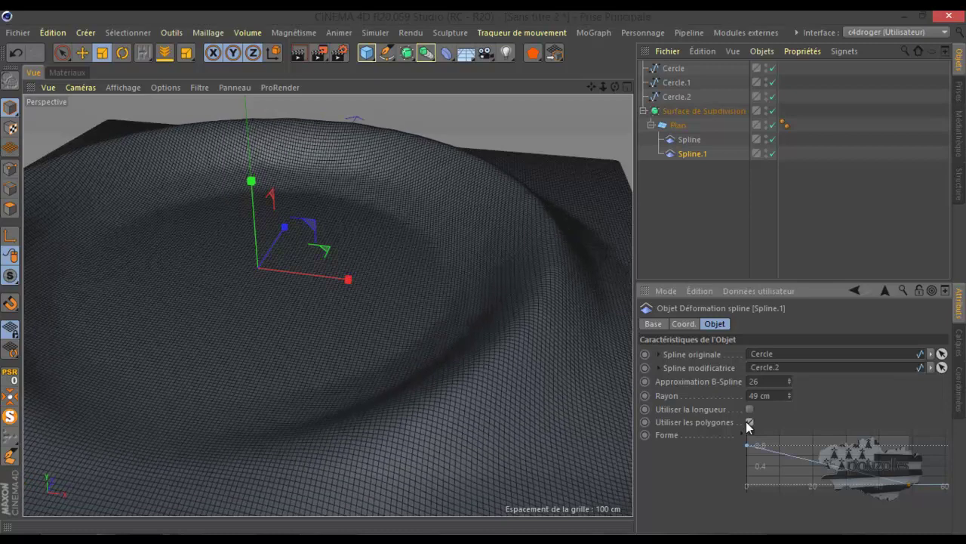
Set Spline.1's Rayon to 44 cm with the spinner arrows
click(790, 393)
click(790, 393)
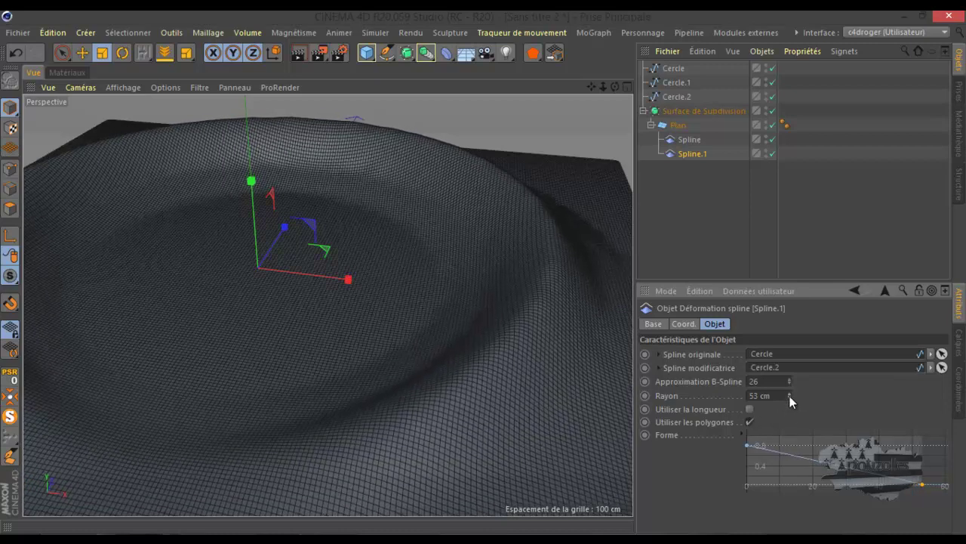
click(790, 398)
click(790, 397)
click(789, 398)
click(789, 397)
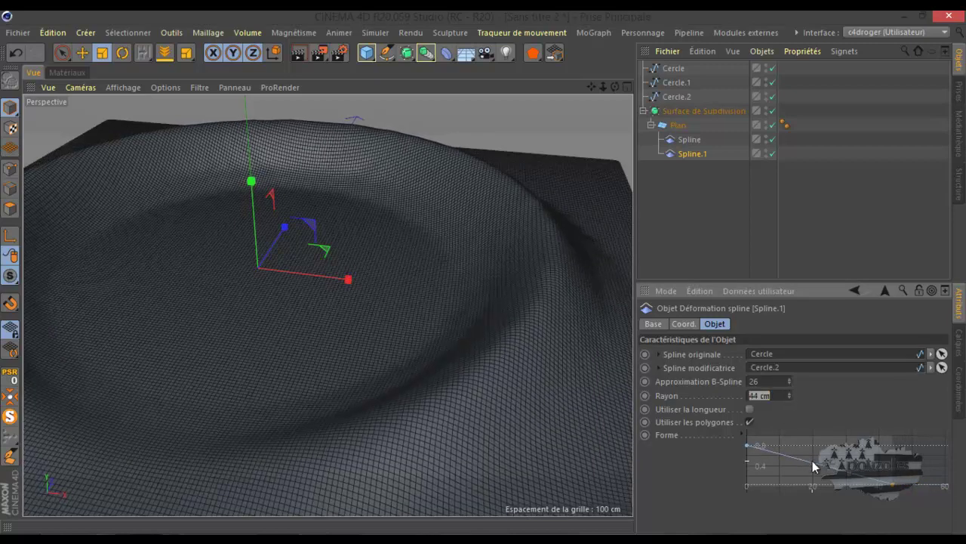
Add a bend point to Spline.1's Forme curve and scale Cercle.2 down again
mouse_move(813, 460)
mouse_down()
mouse_move(819, 453)
mouse_move(813, 478)
mouse_up()
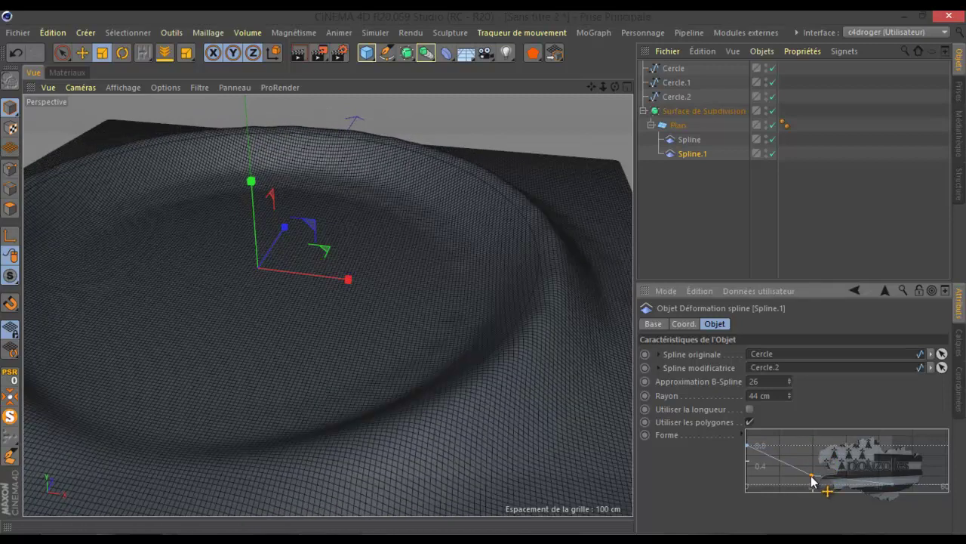
mouse_move(813, 478)
mouse_down()
mouse_move(794, 476)
mouse_move(873, 451)
mouse_move(824, 463)
mouse_up()
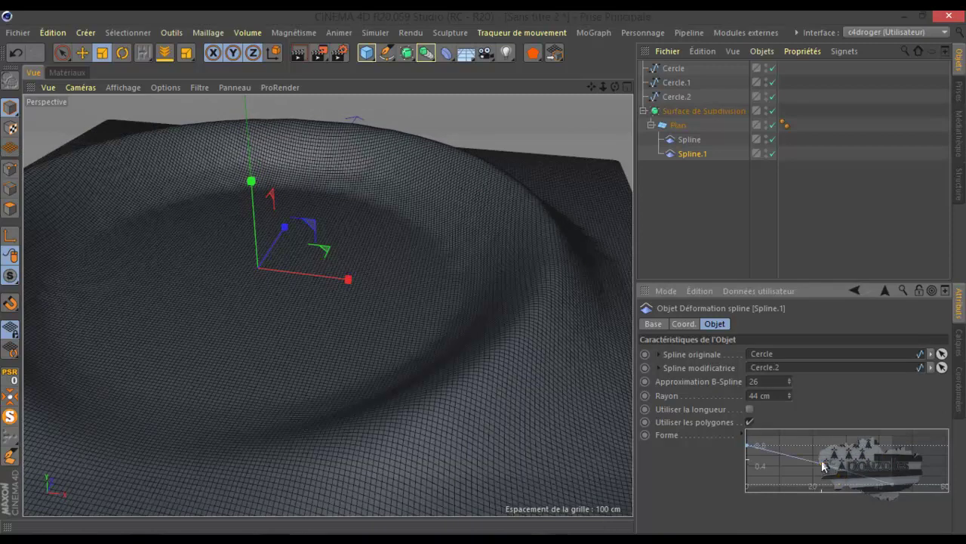
click(683, 96)
drag(322, 214, 246, 249)
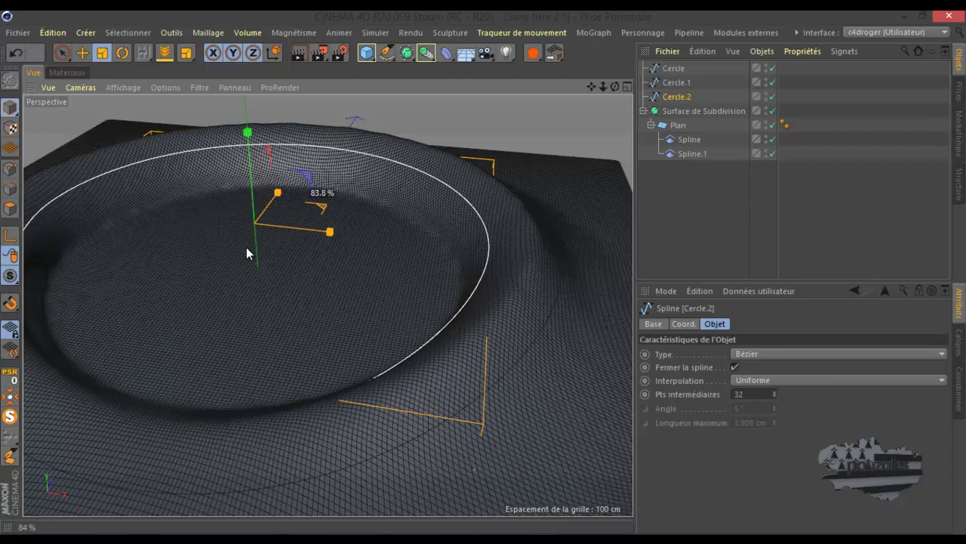
Set the Spline deformer's radius to 40 cm and Spline.1's radius to 41 cm
click(690, 140)
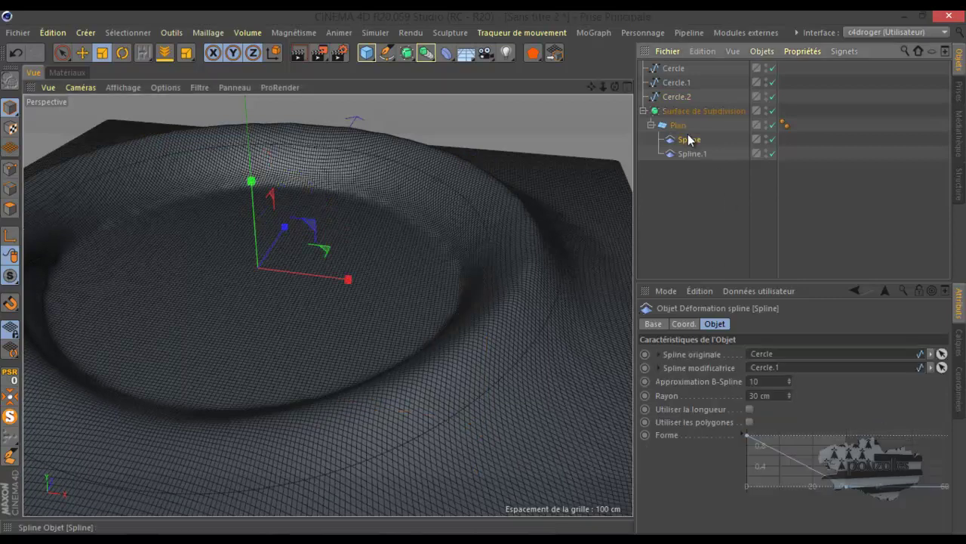
drag(788, 400, 790, 393)
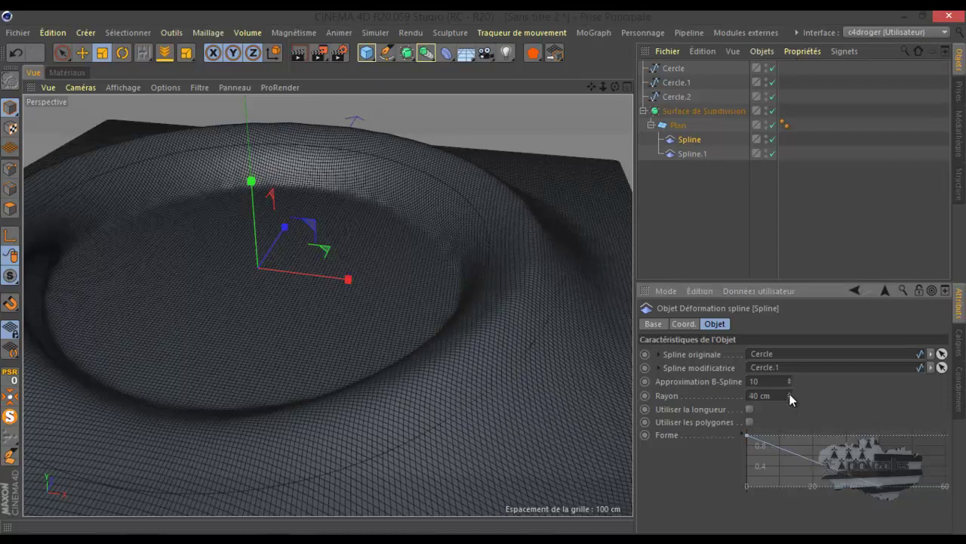
click(707, 154)
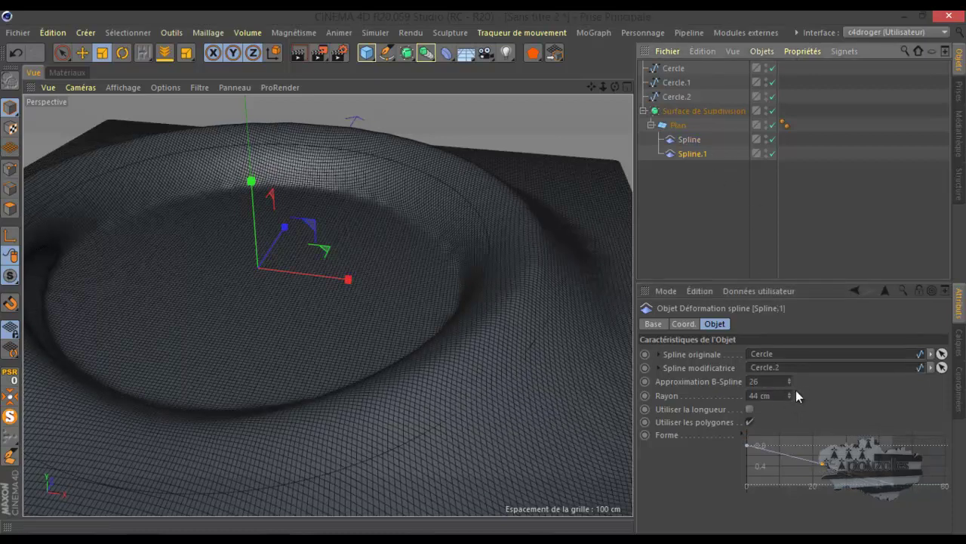
drag(791, 394, 790, 399)
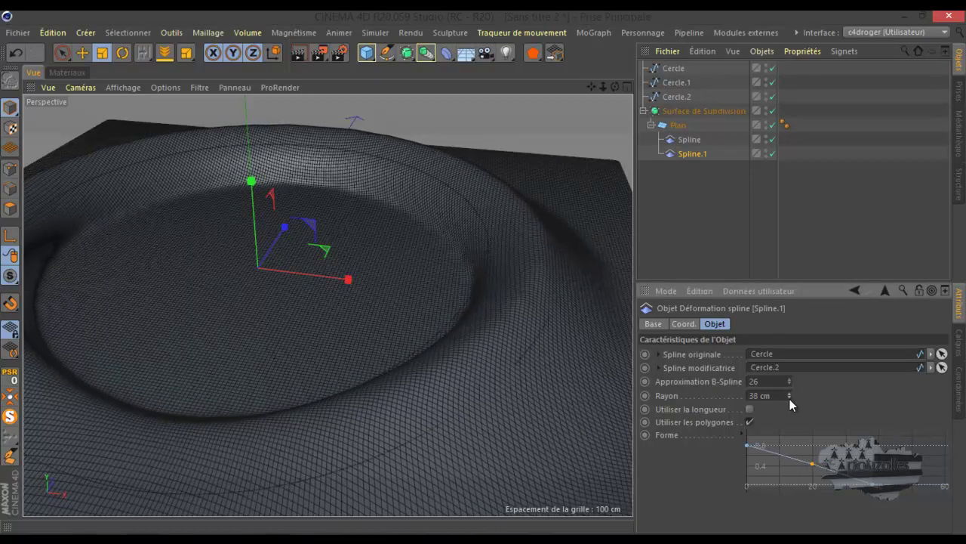
Zoom out over the whole plane and select the three circles Cercle to Cercle.2
alt+right_drag(527, 381, 549, 258)
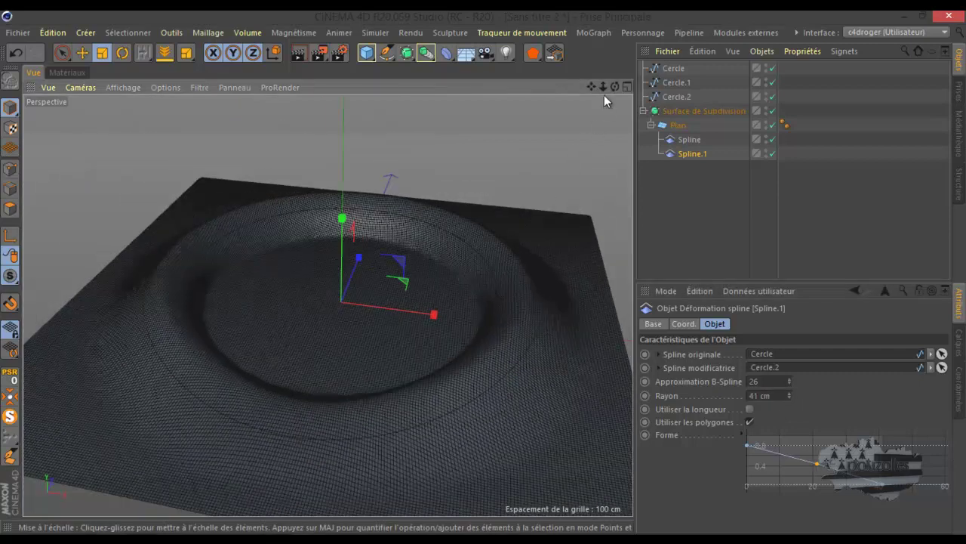
alt+drag(483, 274, 485, 278)
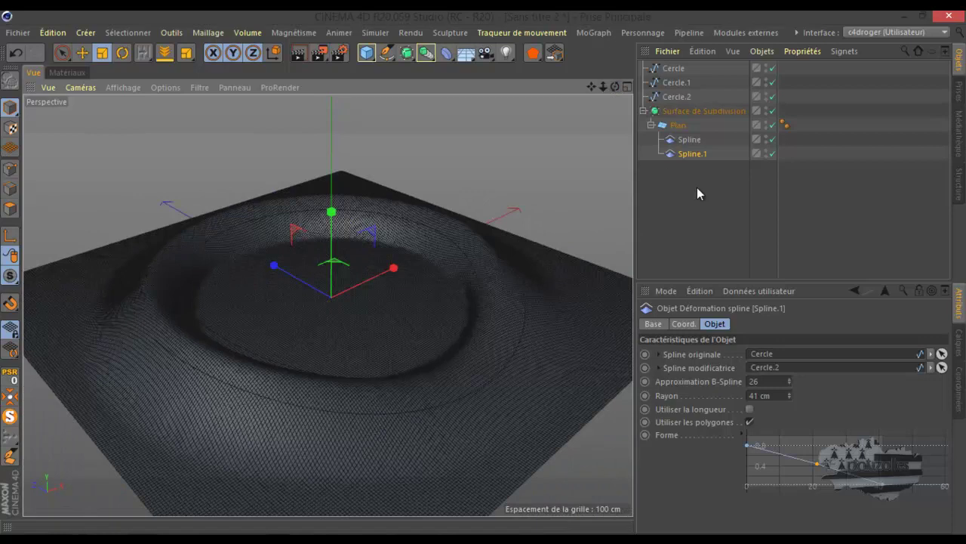
drag(700, 67, 664, 97)
Delete the three circles and the Spline.1 deformer, keeping only the Spline deformer
key(Delete)
click(687, 110)
key(Delete)
click(688, 98)
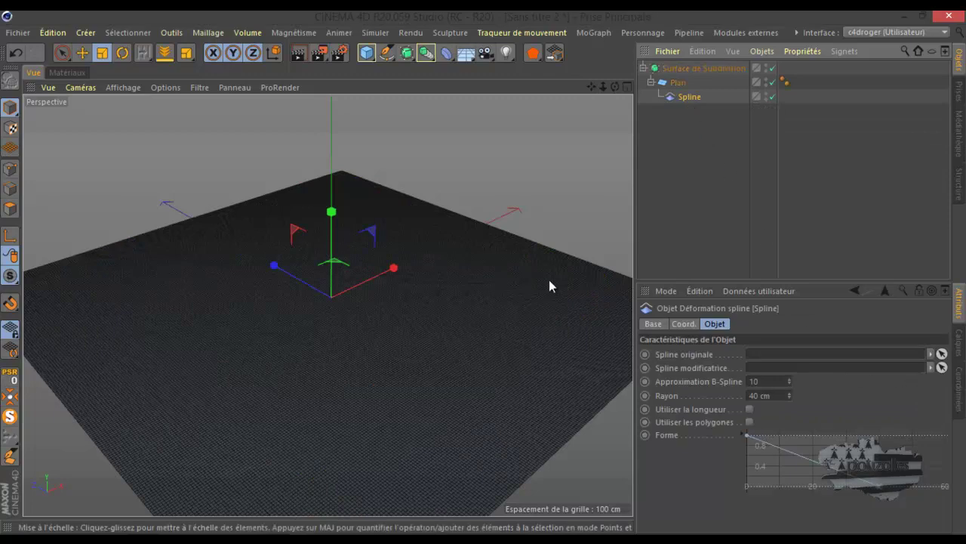
Switch to the Move tool and set the viewport display to Gouraud shading
click(81, 52)
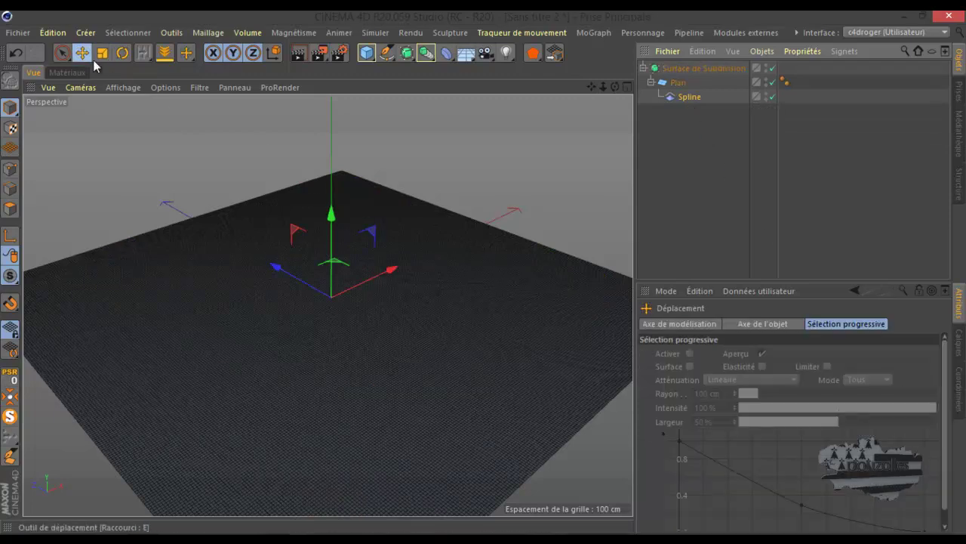
click(123, 88)
click(127, 110)
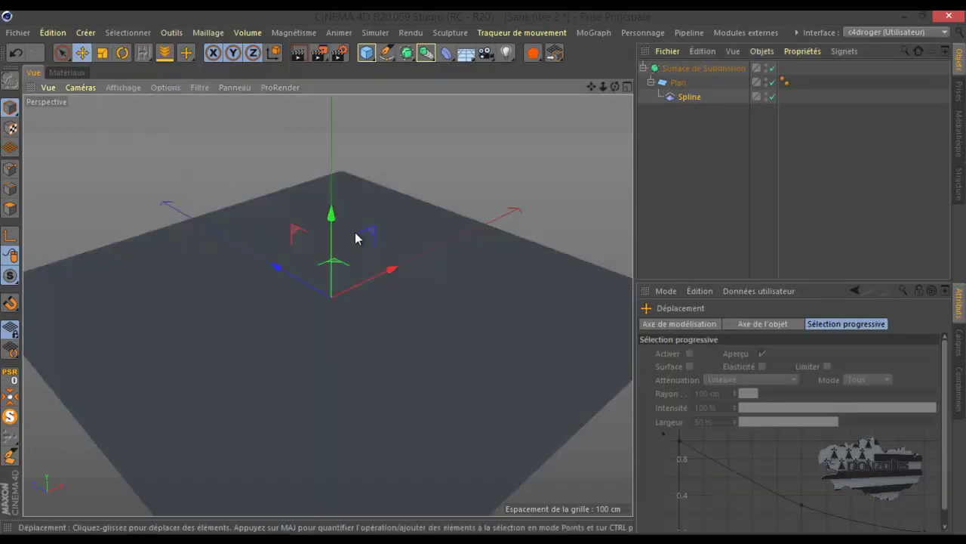
In the enlarged top view, draw a four-point Bezier S-curve across the plane with the Pen tool
middle_click(363, 314)
middle_click(383, 263)
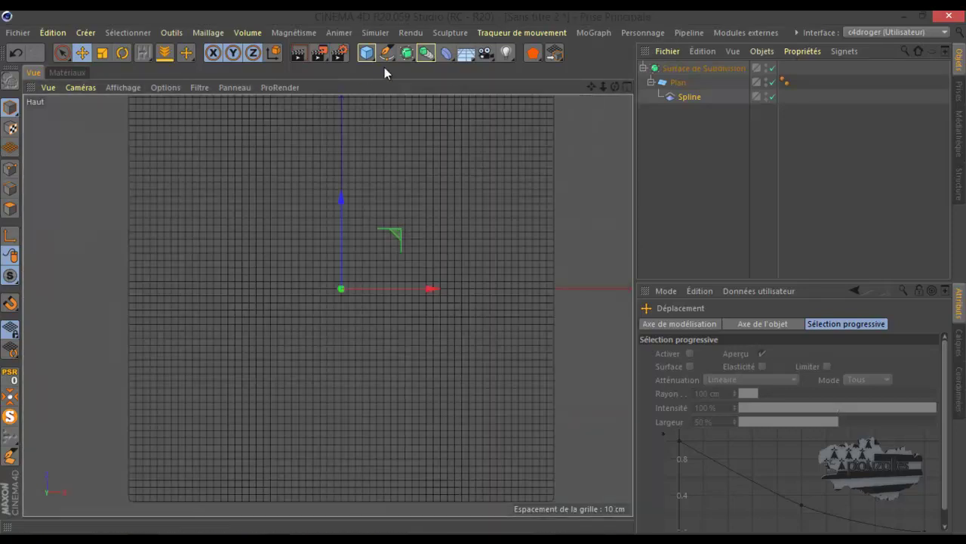
drag(386, 52, 433, 78)
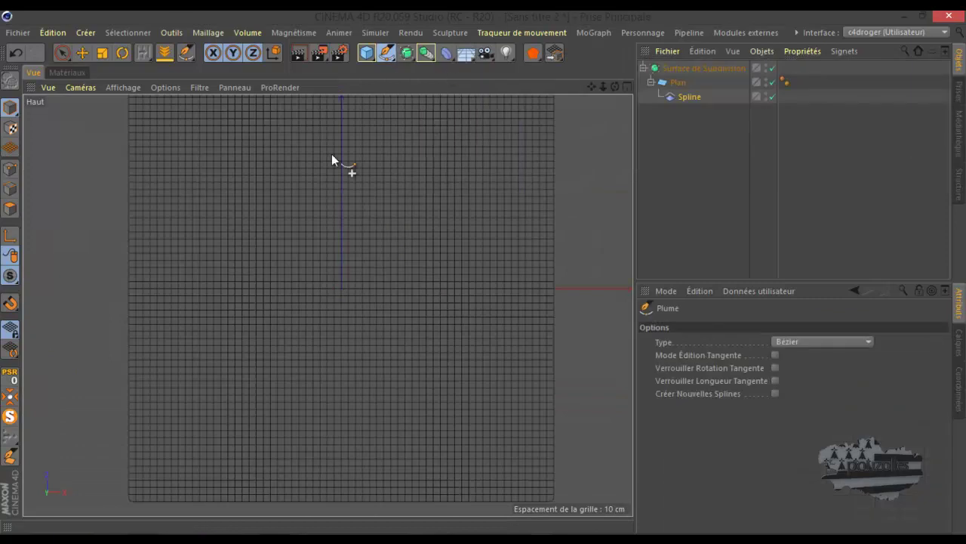
drag(148, 325, 181, 302)
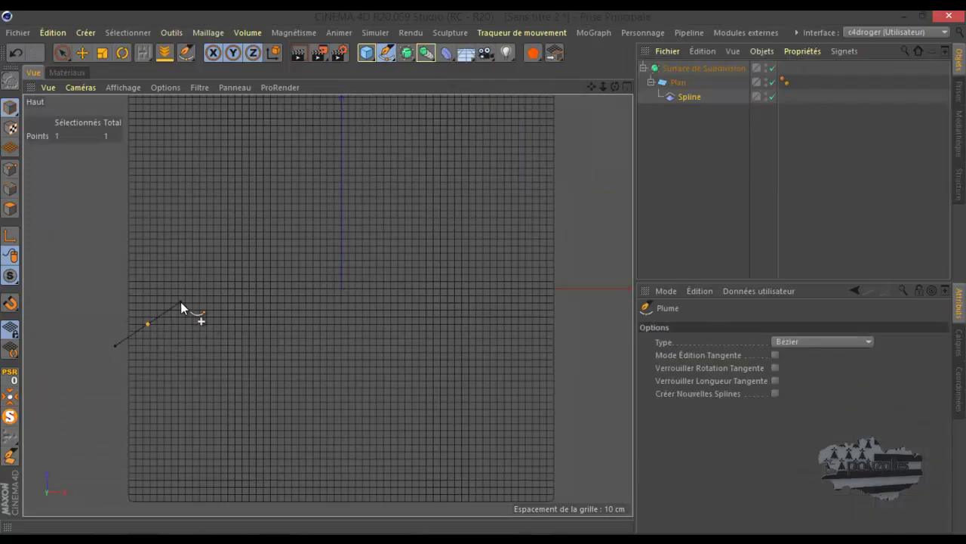
drag(272, 252, 339, 252)
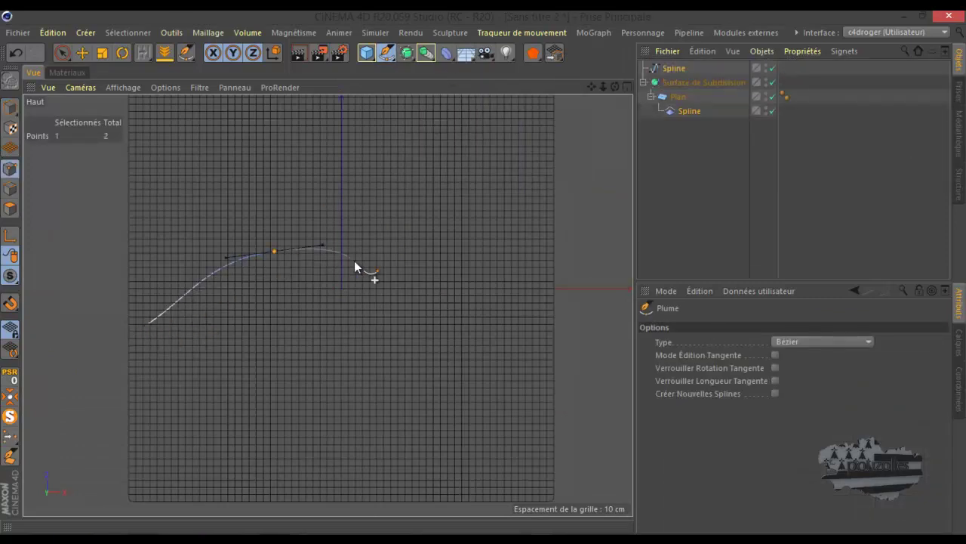
drag(422, 308, 463, 313)
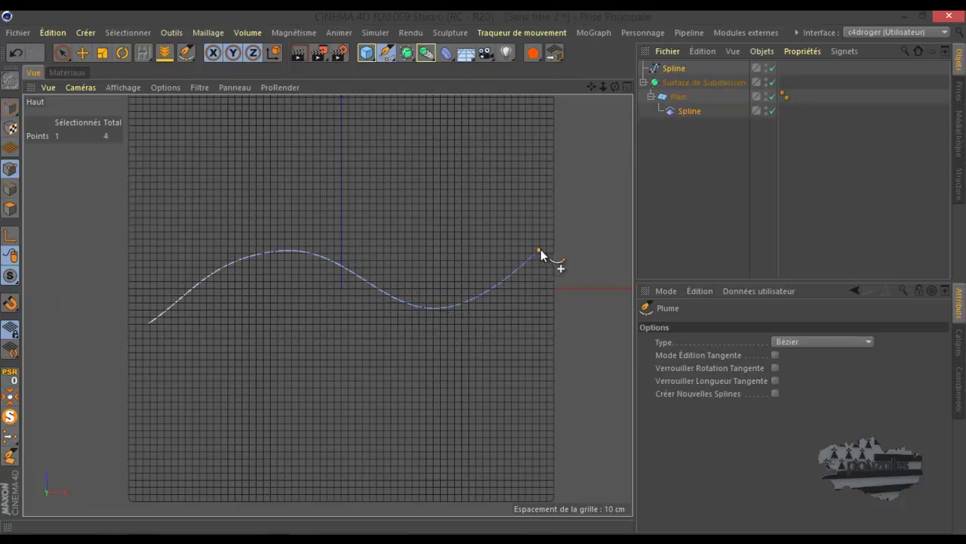
click(81, 52)
Duplicate the S curve once, deleting the extra Spline.2 copy
ctrl+drag(675, 68, 675, 81)
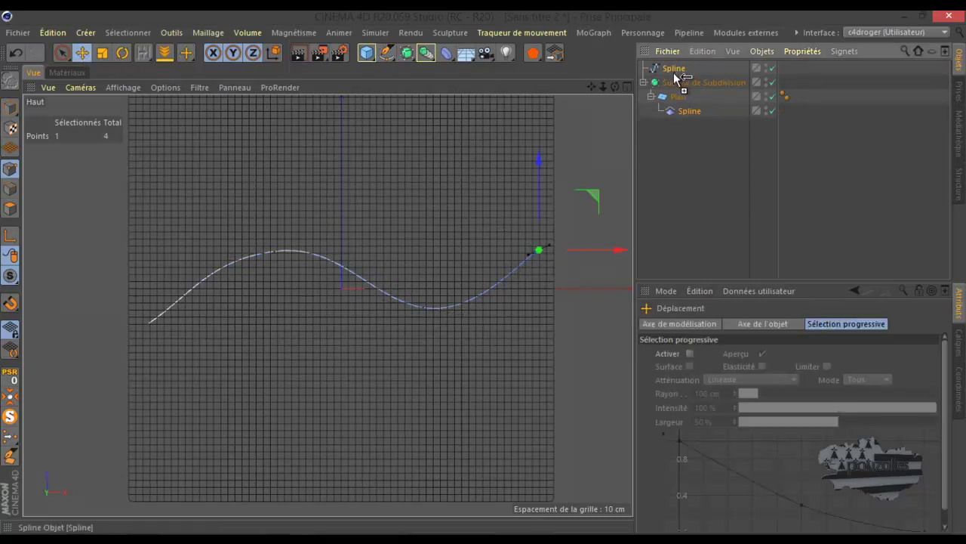
click(676, 96)
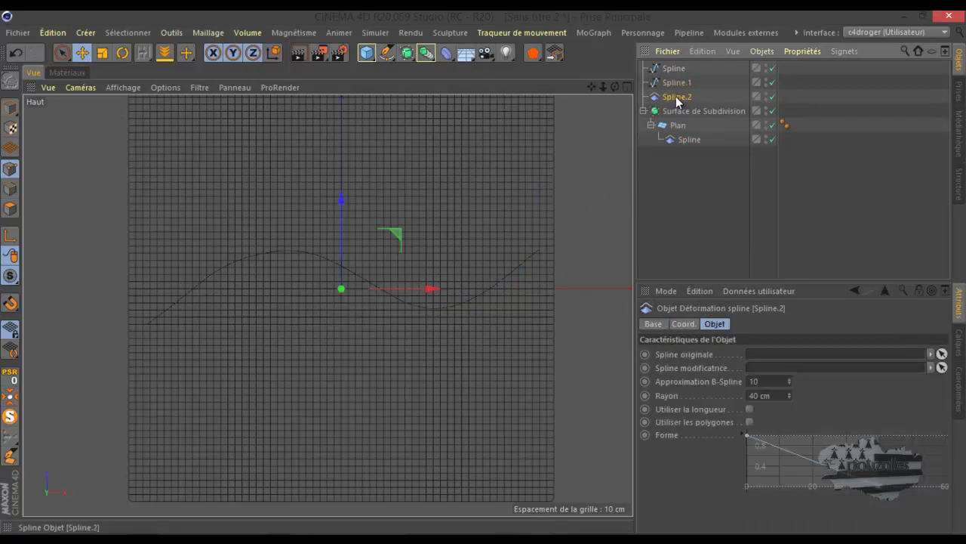
key(Delete)
Set the deformer's original spline to Spline and its modifier spline to Spline.1
click(690, 125)
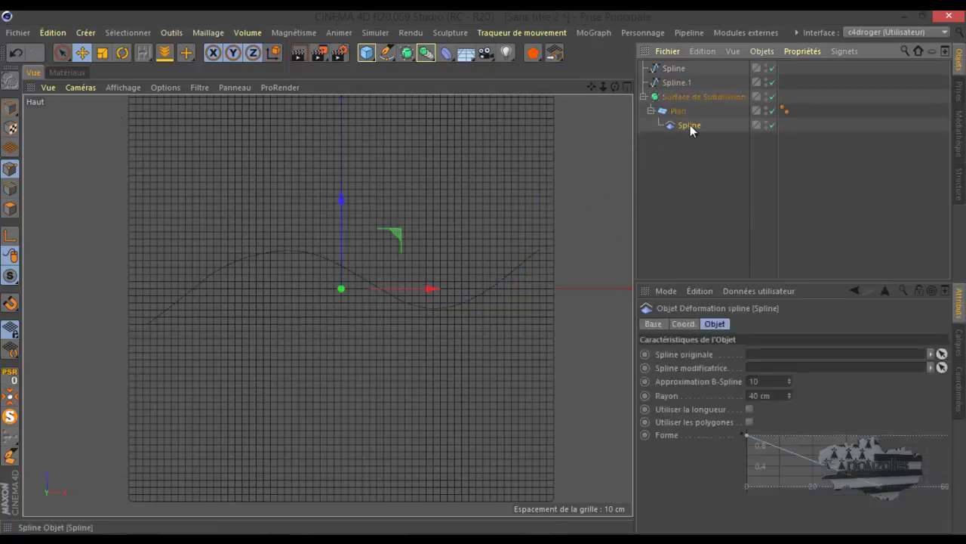
drag(672, 70, 735, 151)
drag(761, 346, 763, 354)
drag(791, 252, 786, 369)
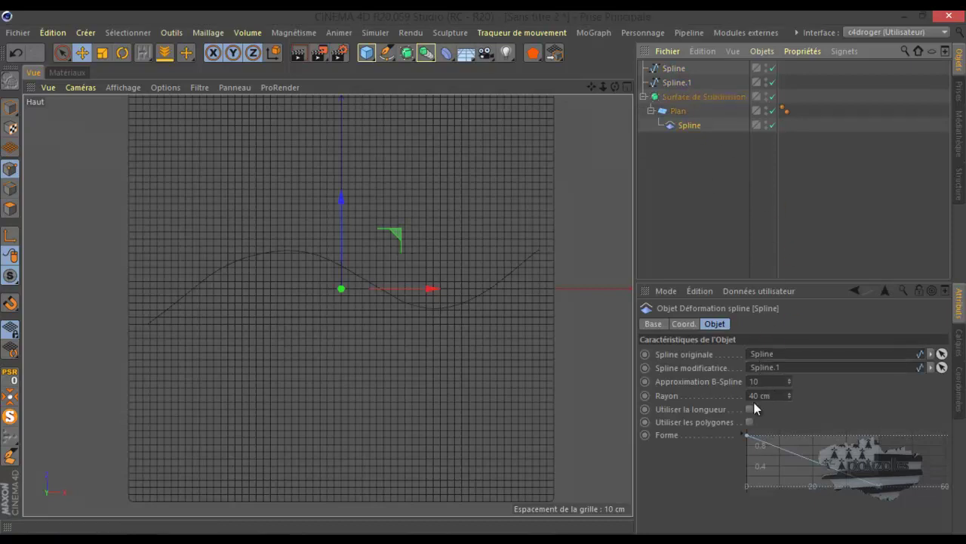
click(761, 395)
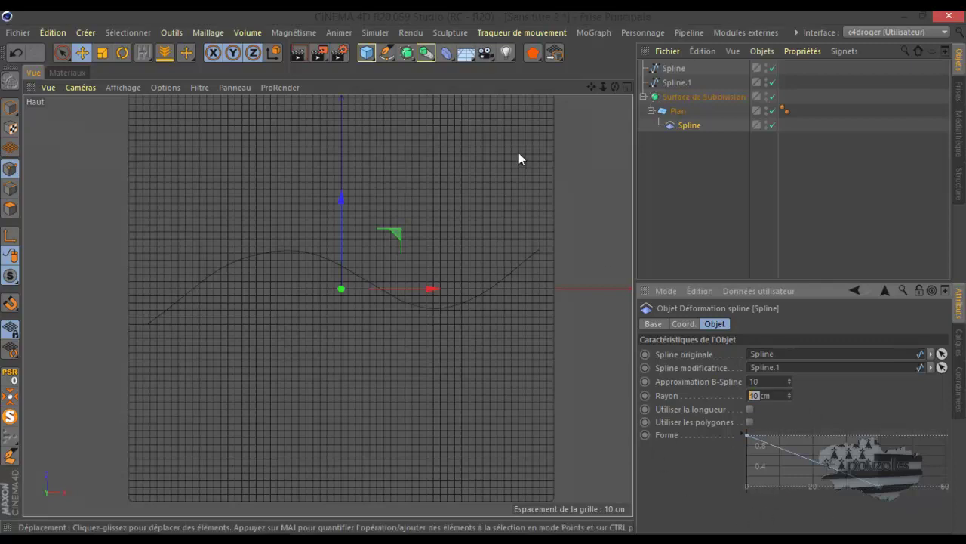
In the perspective view, raise Spline.1 about 40 cm above the plane to form the ridge
middle_click(251, 263)
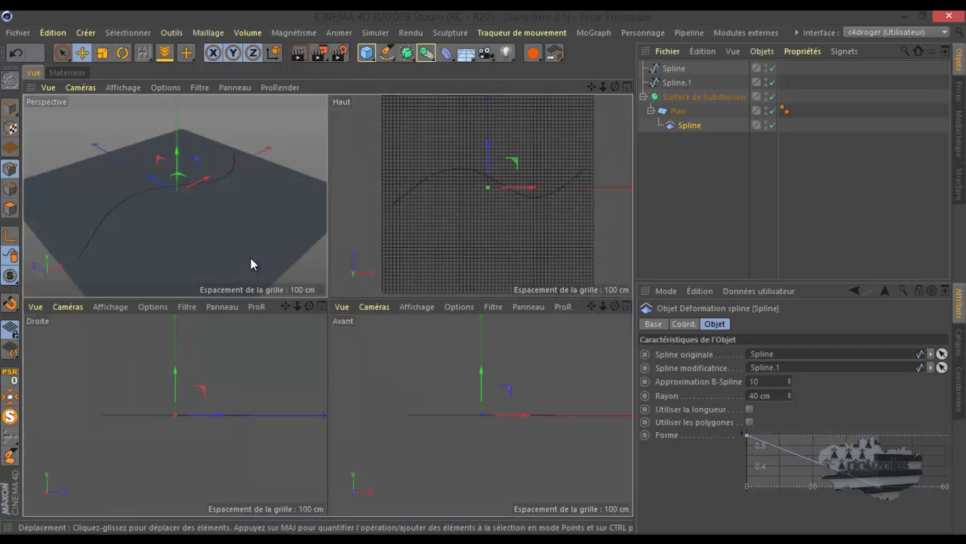
middle_click(252, 262)
click(677, 81)
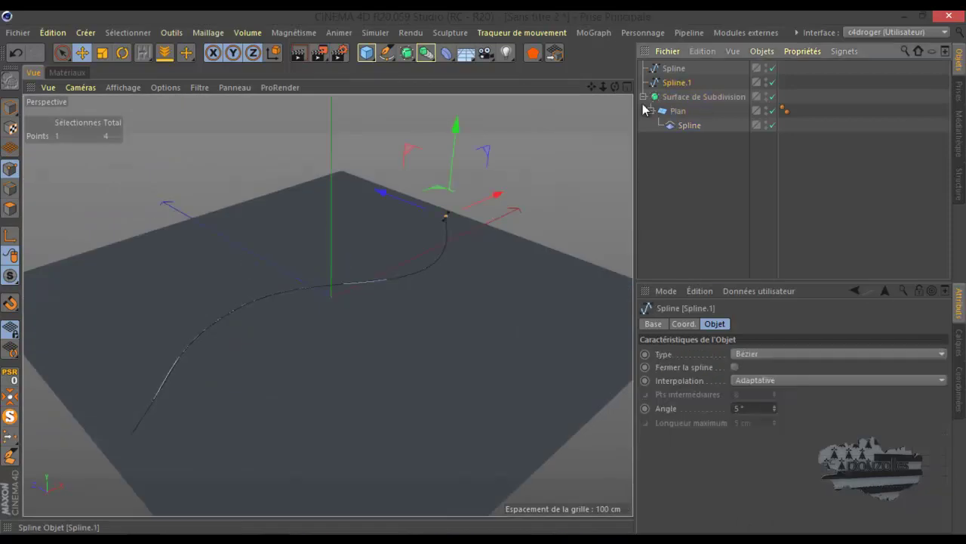
click(10, 108)
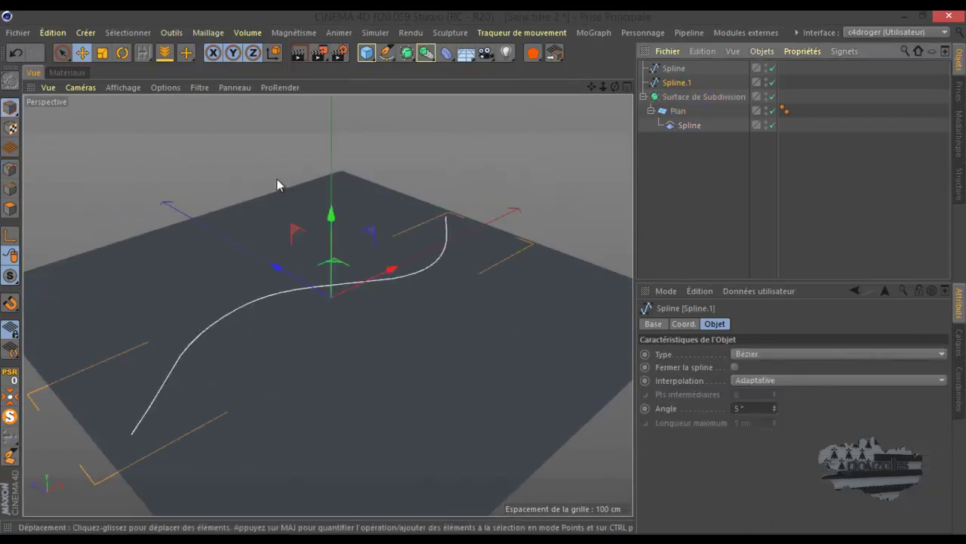
drag(331, 219, 330, 180)
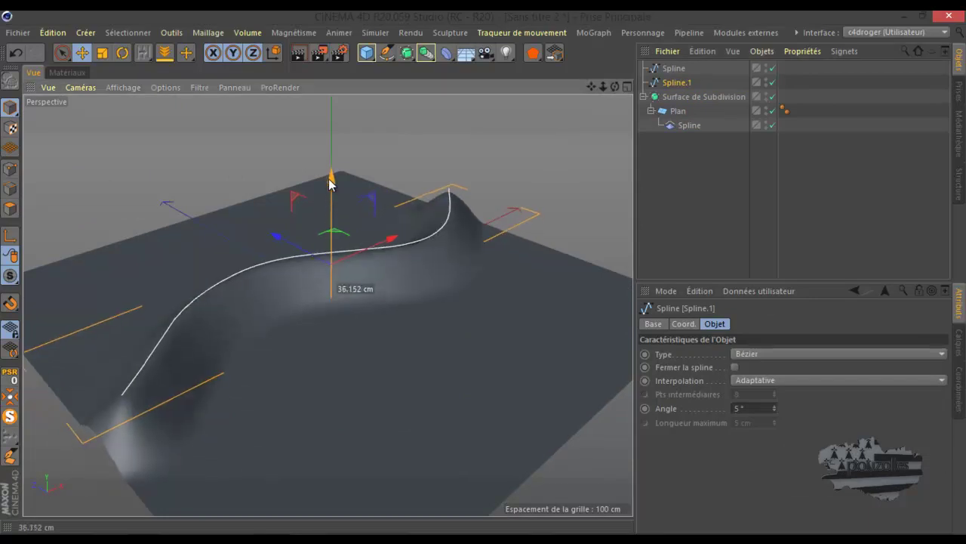
mouse_move(615, 85)
mouse_down()
mouse_move(484, 278)
mouse_move(468, 279)
mouse_up()
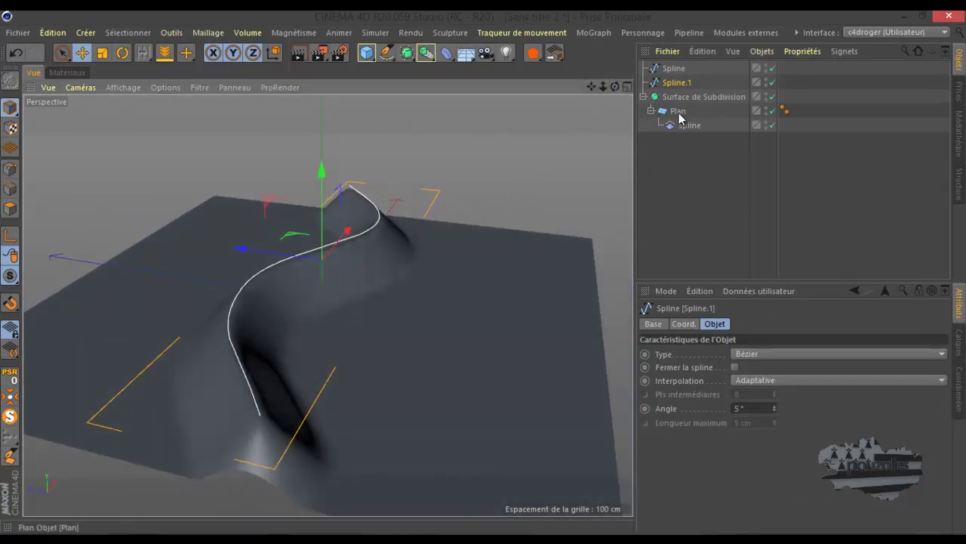
click(685, 125)
Duplicate the deformer and Spline.1, making the new Spline.2 the second deformer's modifier spline
key(ctrl+c)
key(ctrl+v)
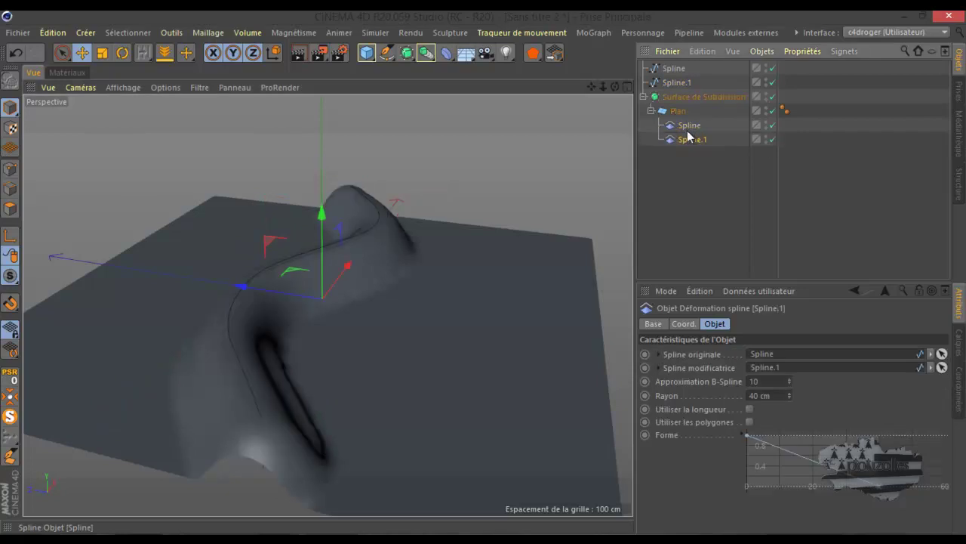
click(675, 85)
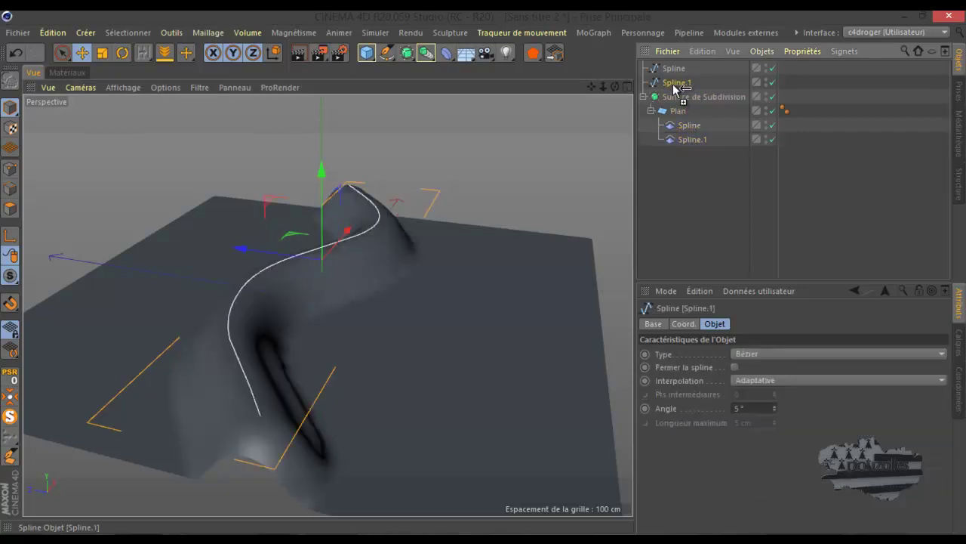
key(ctrl+c)
key(ctrl+v)
click(688, 154)
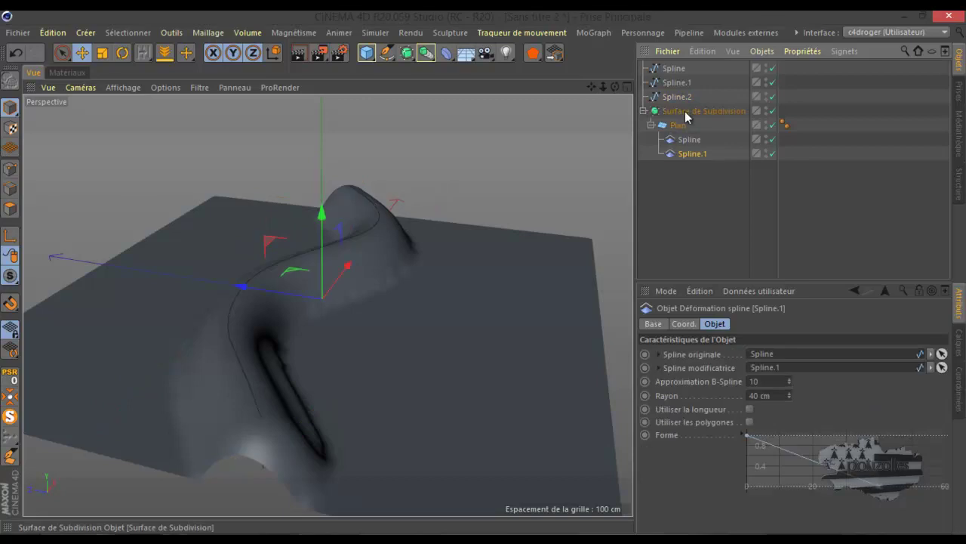
drag(750, 203, 791, 373)
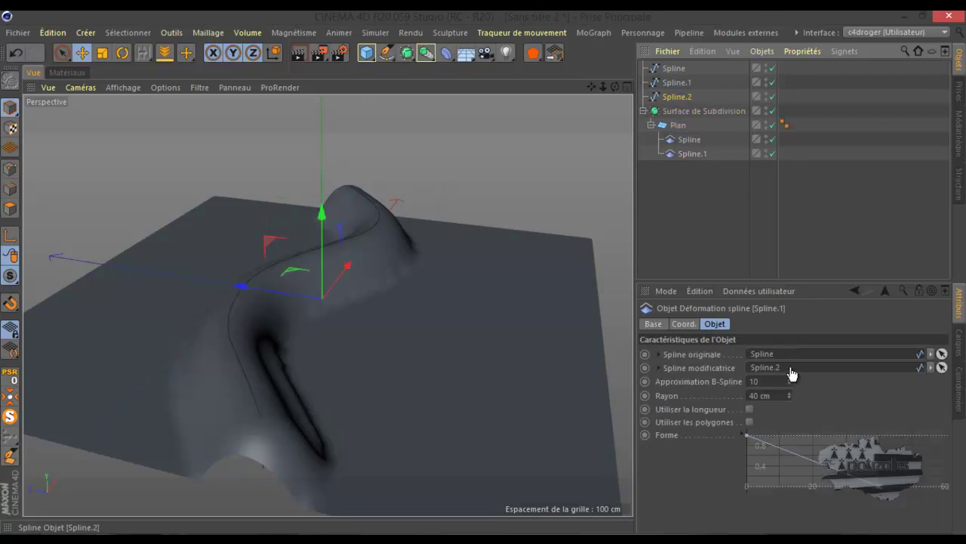
Pull out tangents on Spline.2 and Spline to broaden and reshape the ridge
click(678, 97)
drag(259, 248, 201, 249)
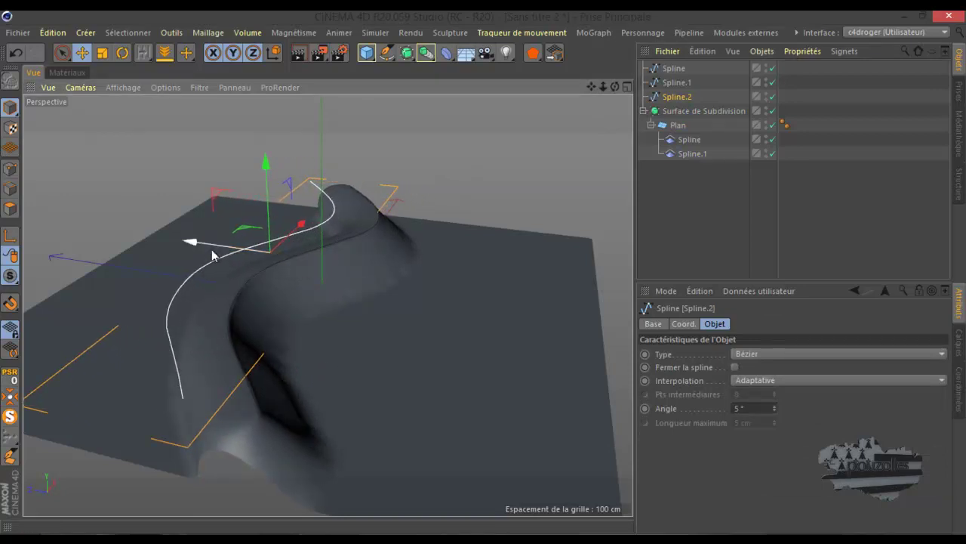
click(674, 68)
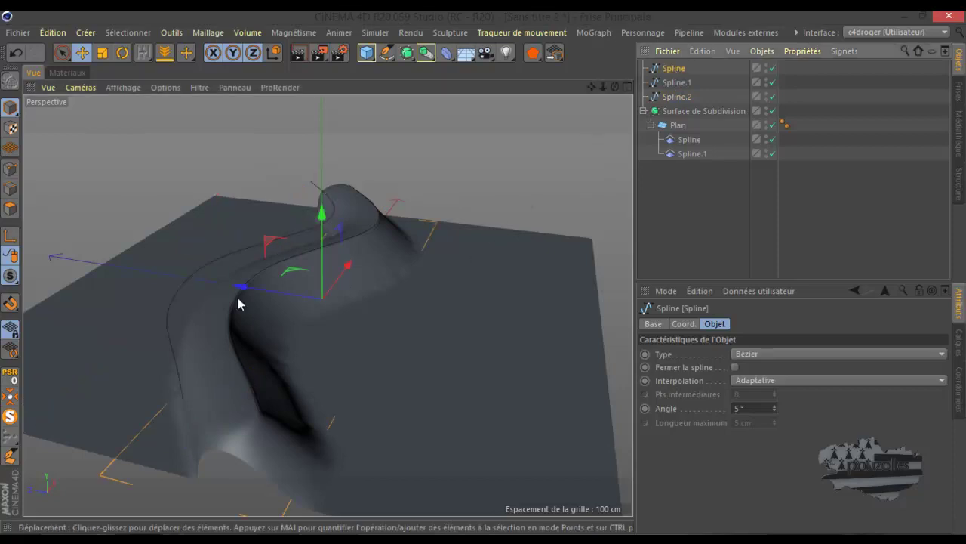
drag(241, 287, 229, 296)
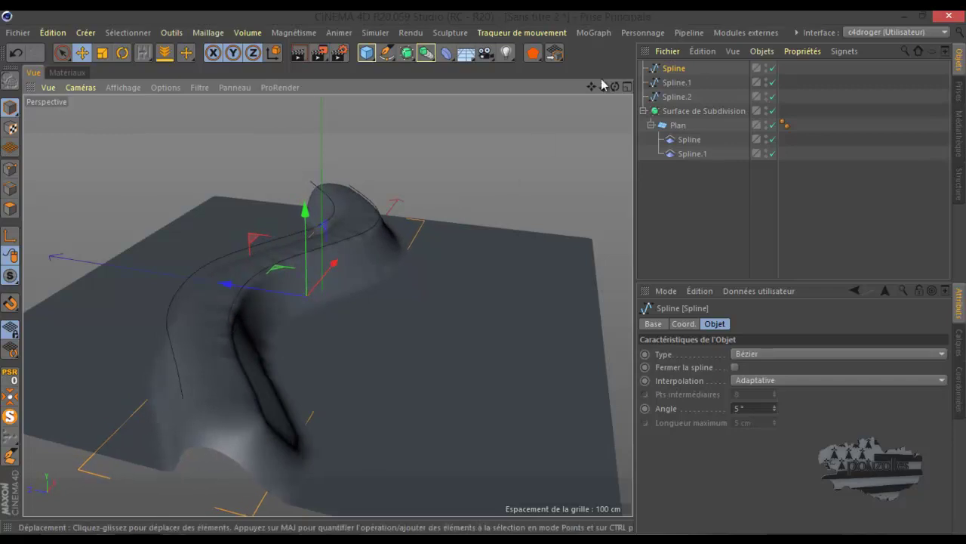
drag(615, 86, 484, 270)
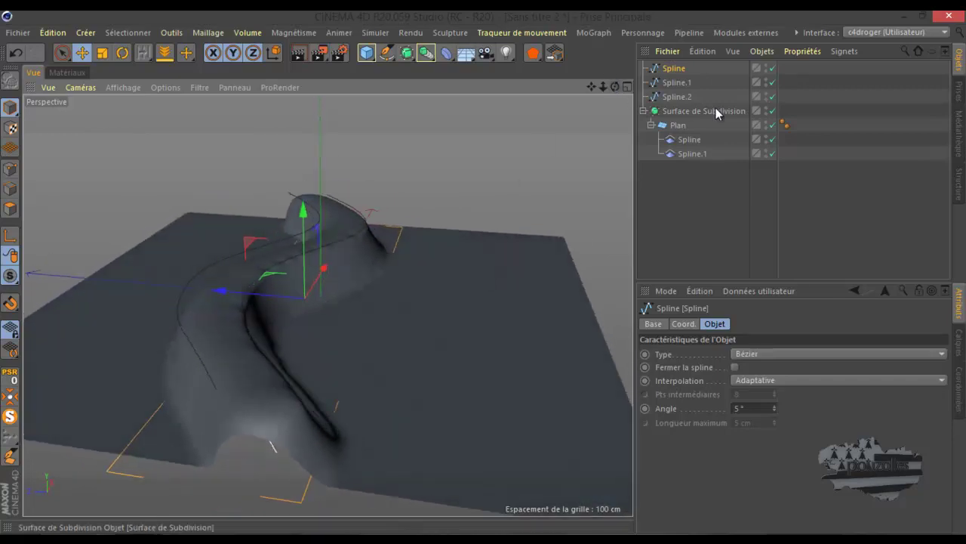
Reshape the first spline deformer's falloff curve and increase its radius
click(689, 140)
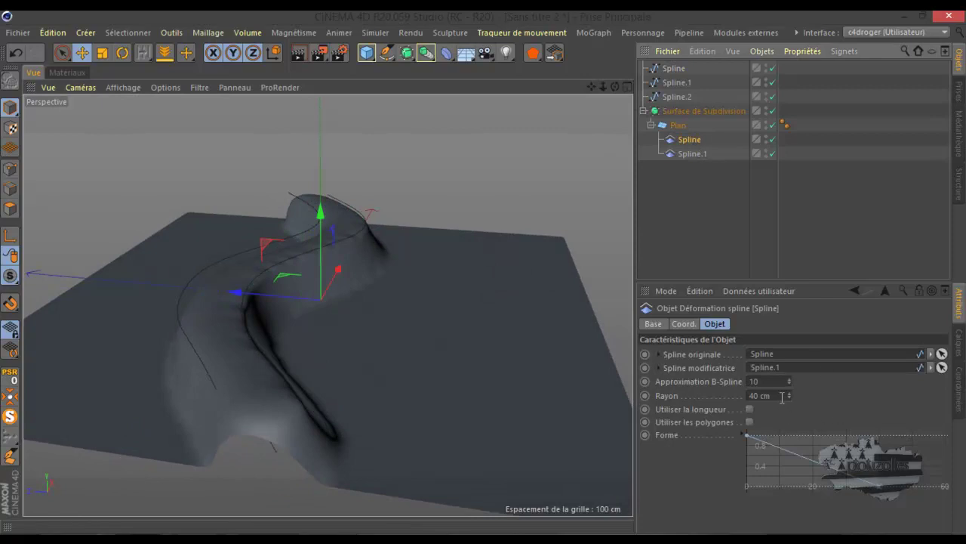
mouse_move(885, 491)
mouse_down()
mouse_move(863, 493)
mouse_move(916, 495)
mouse_up()
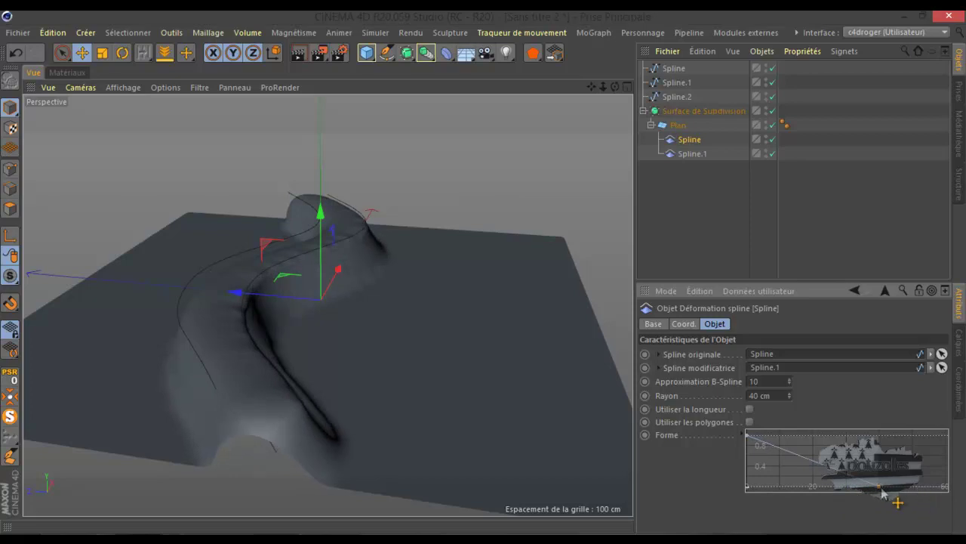
drag(788, 395, 790, 389)
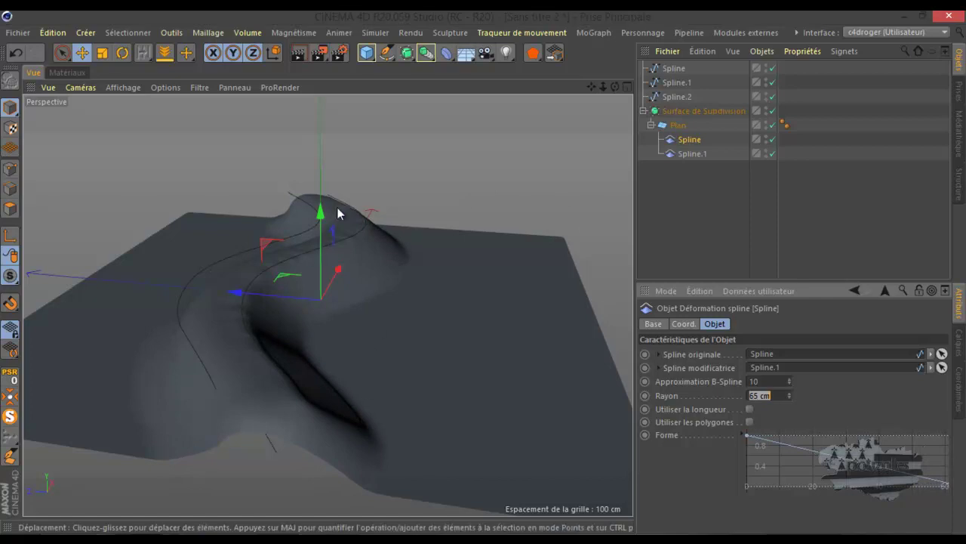
Raise the second spline deformer's radius to 51 cm
click(692, 154)
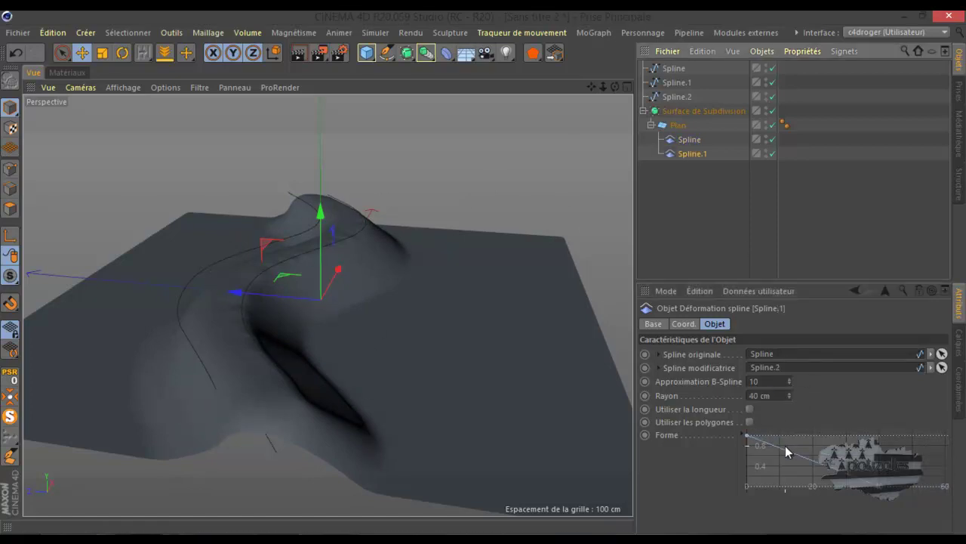
click(790, 399)
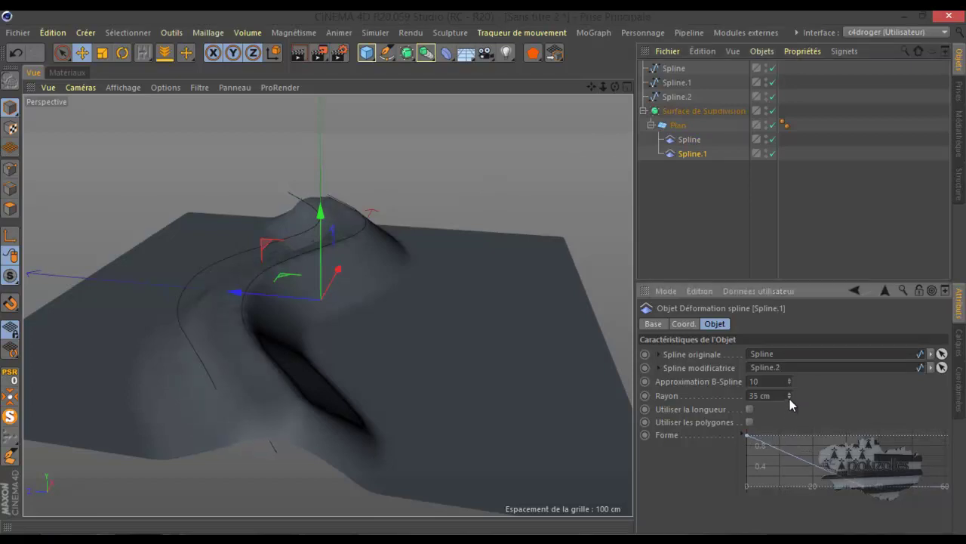
drag(790, 398, 789, 397)
mouse_move(614, 88)
mouse_down()
mouse_move(484, 270)
mouse_move(506, 271)
mouse_move(481, 270)
mouse_move(498, 268)
mouse_move(414, 357)
mouse_up()
mouse_move(615, 86)
mouse_down()
mouse_move(488, 272)
mouse_move(468, 264)
mouse_up()
Set the first spline deformer's radius to 65 cm, then select the Spline.1 curve
click(487, 214)
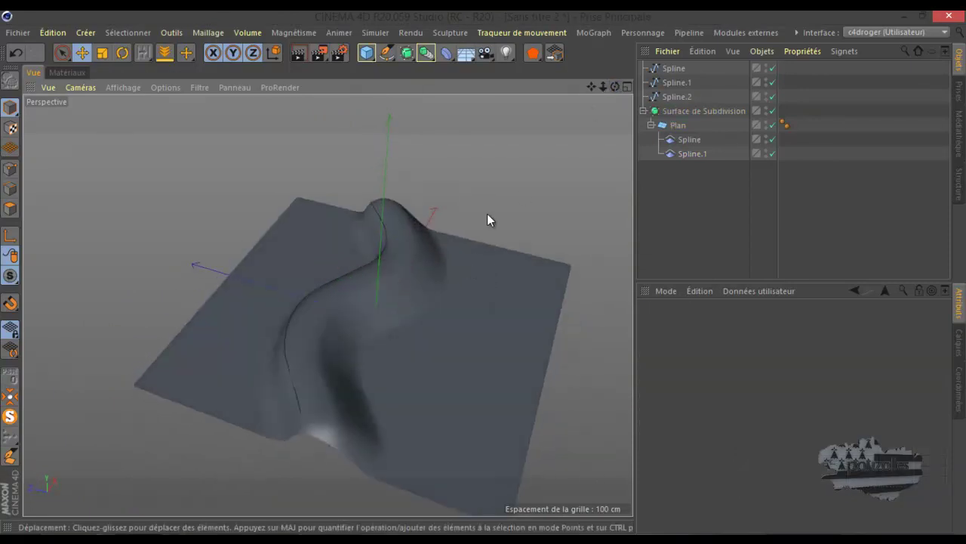
click(688, 140)
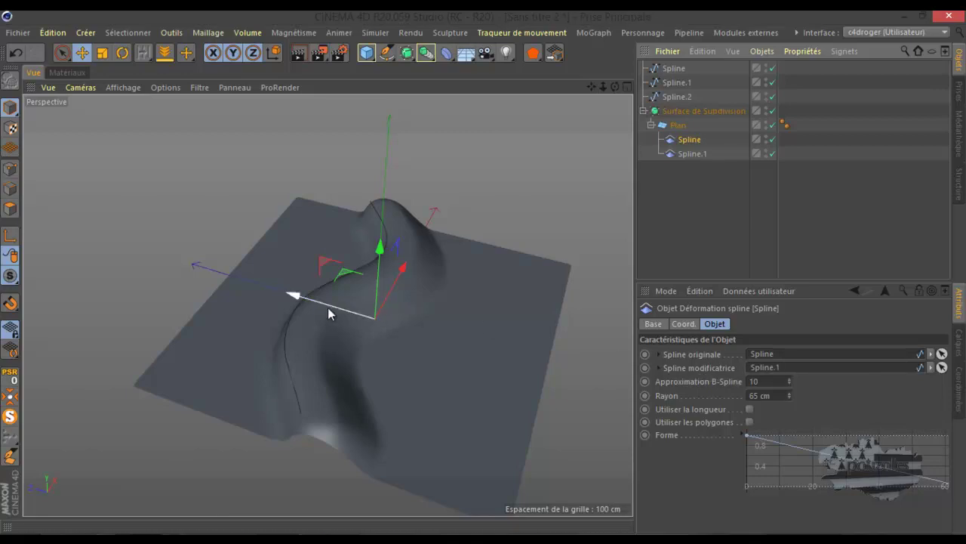
click(677, 83)
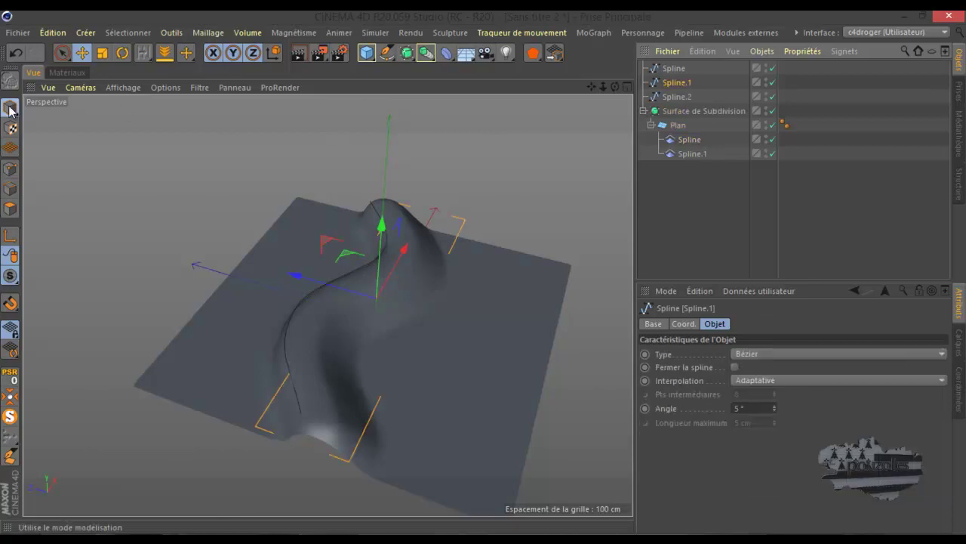
In Points mode, lengthen tangents on Spline.1 at the upper and lower ends of the ridge
click(10, 170)
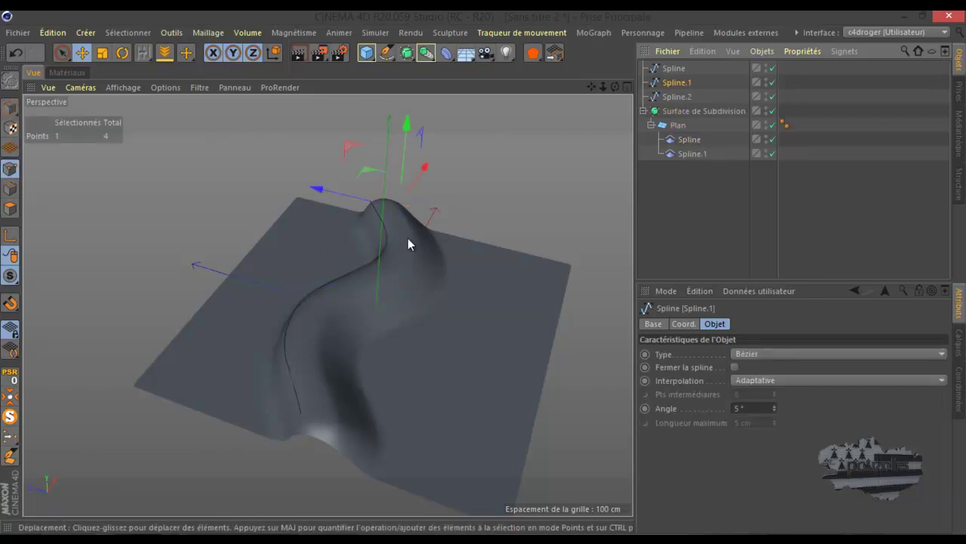
drag(415, 258, 343, 253)
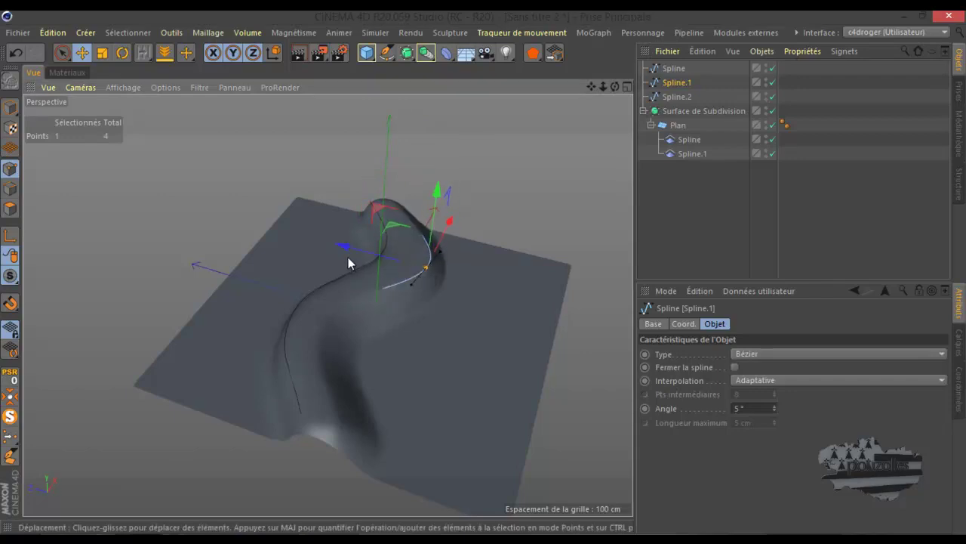
drag(337, 427, 321, 428)
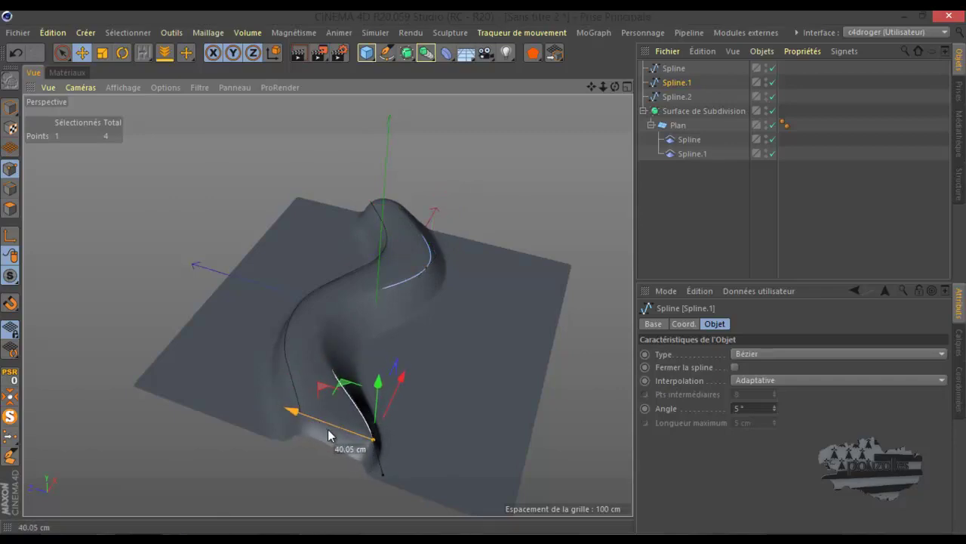
drag(321, 428, 328, 429)
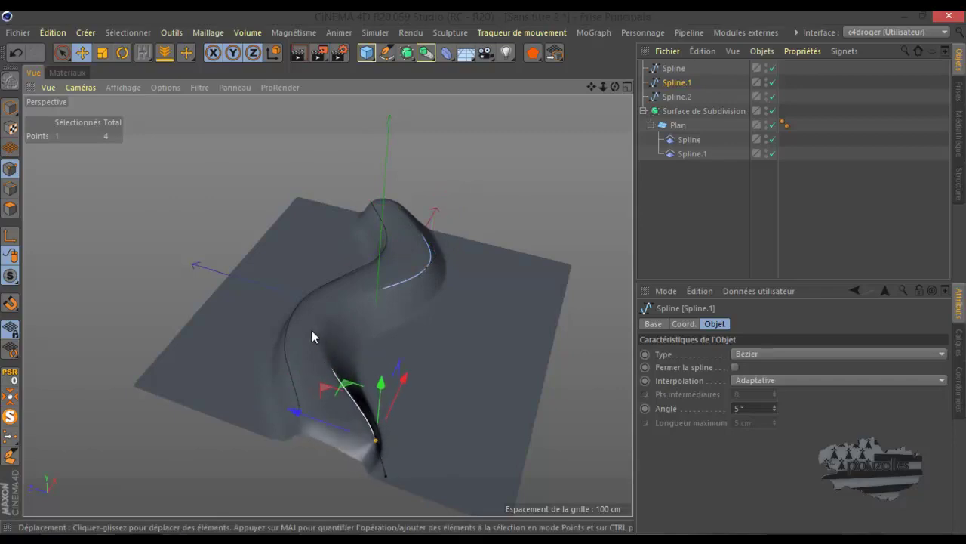
Move Spline.2's middle and top points to the left
click(676, 97)
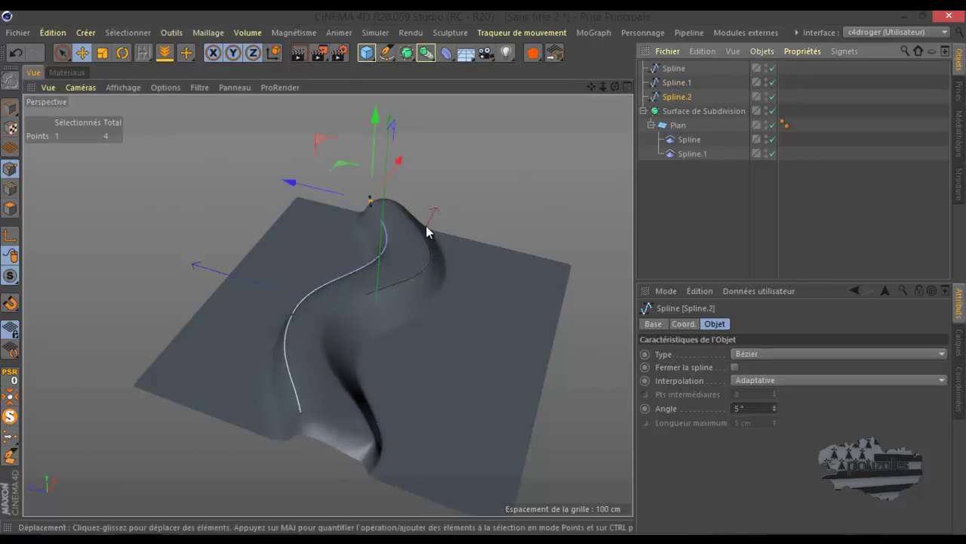
click(294, 315)
drag(251, 305, 233, 302)
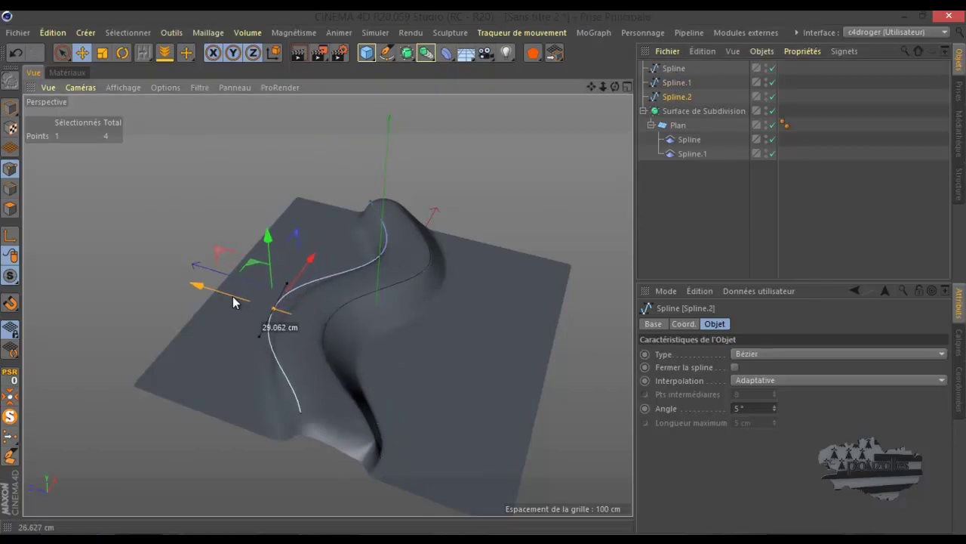
click(369, 201)
drag(336, 193, 306, 192)
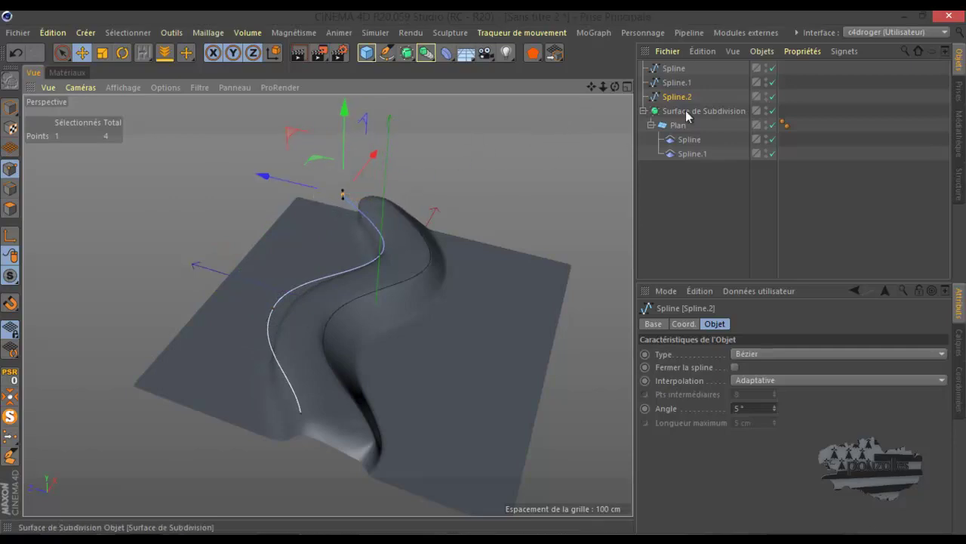
Shift Spline.1's top point to the right and check the ridge from a low side angle
click(678, 83)
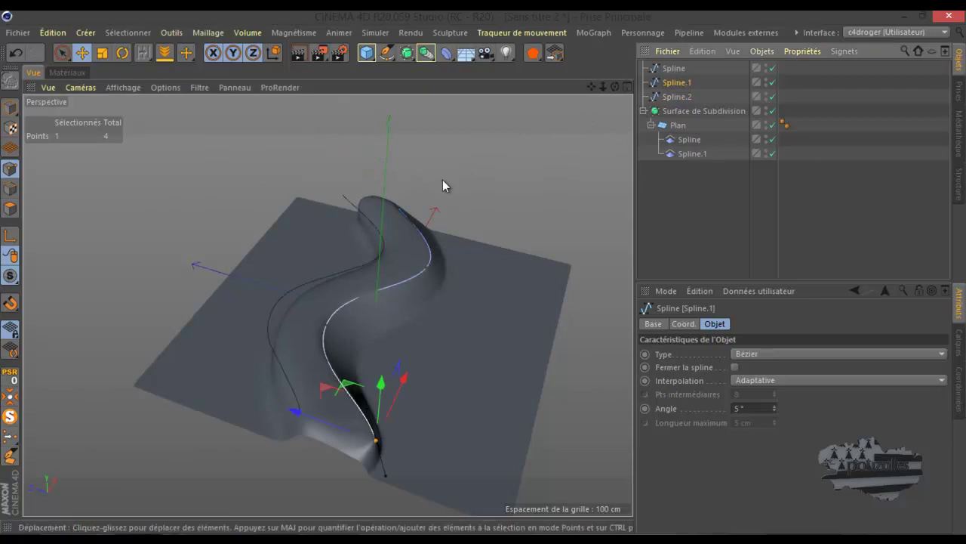
click(400, 205)
drag(356, 198, 371, 203)
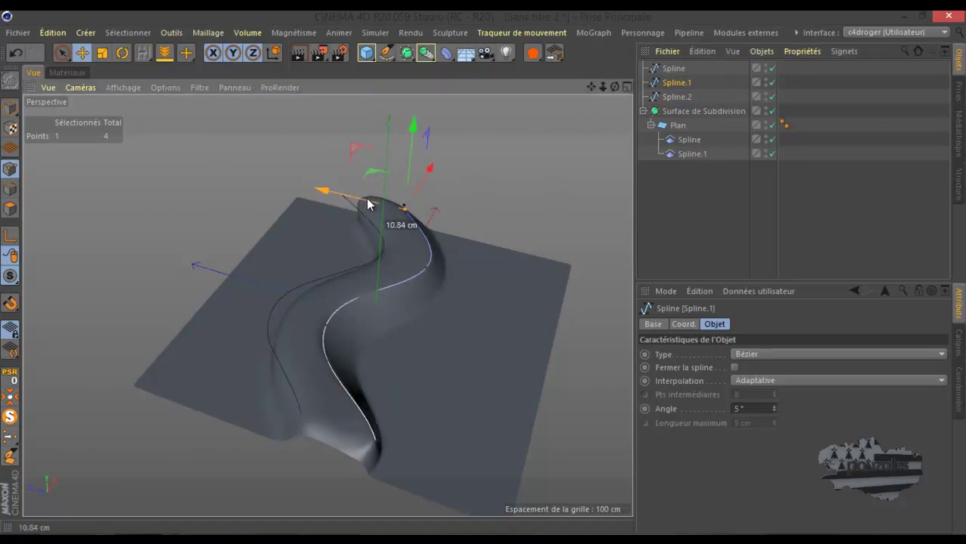
drag(613, 85, 485, 272)
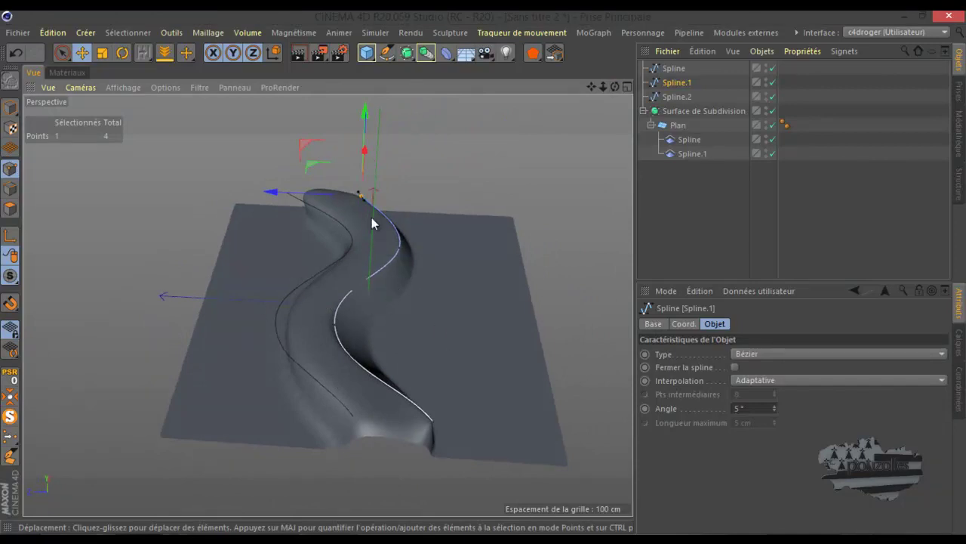
click(606, 301)
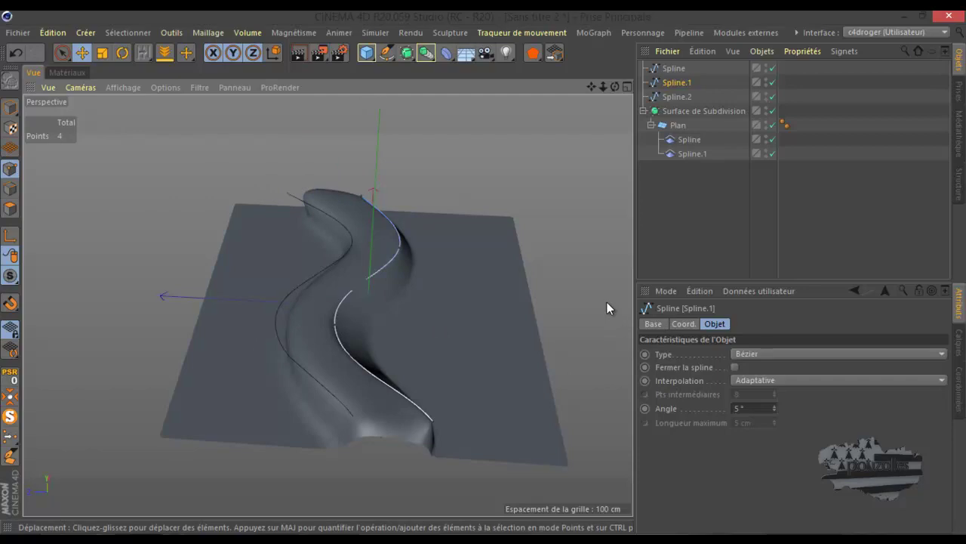
click(446, 53)
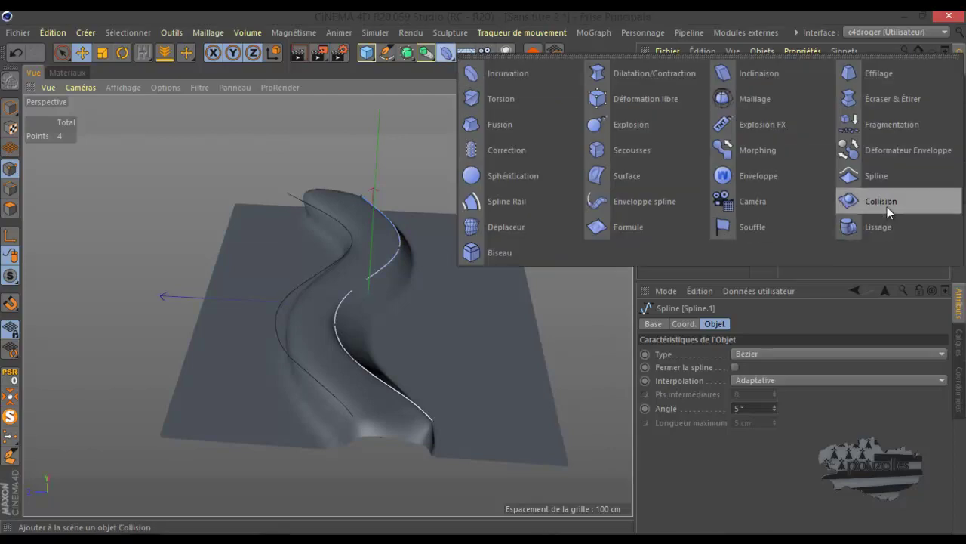